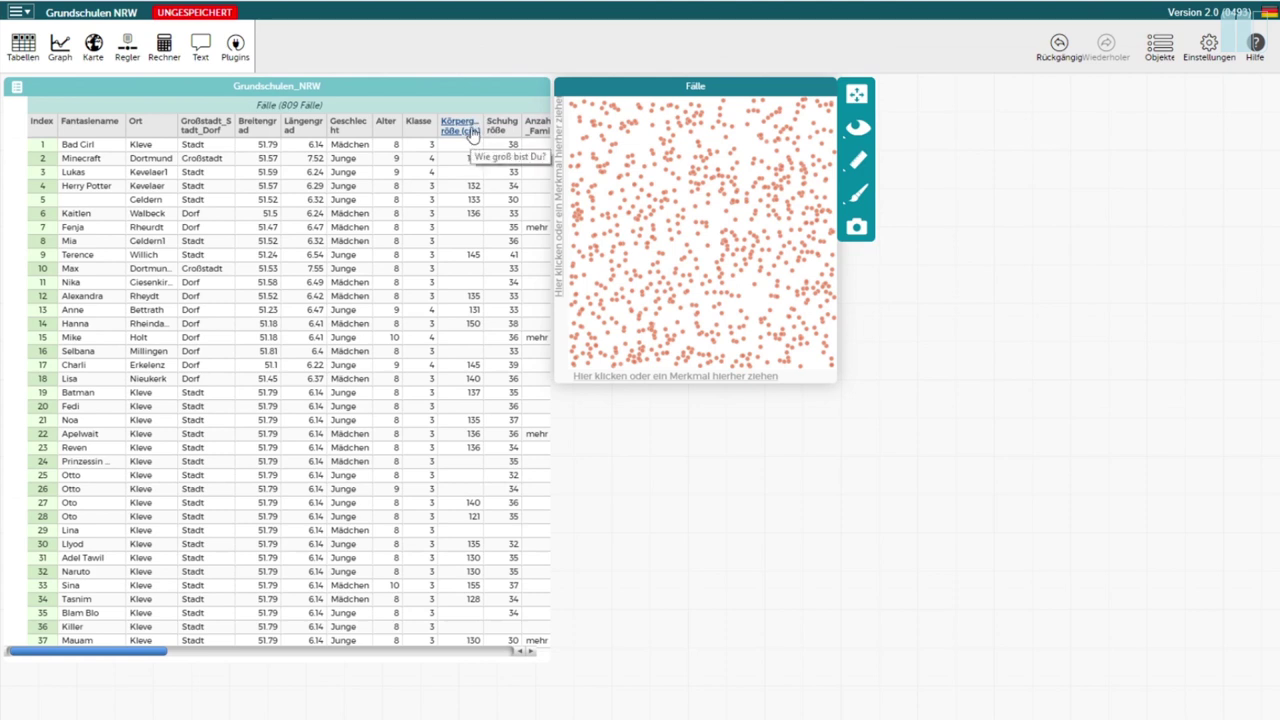
# - Plot Körpergröße (cm) on the x-axis against Schuhgröße on the y-axis as a scatter plot
pyautogui.moveTo(501, 133); pyautogui.dragTo(706, 388)
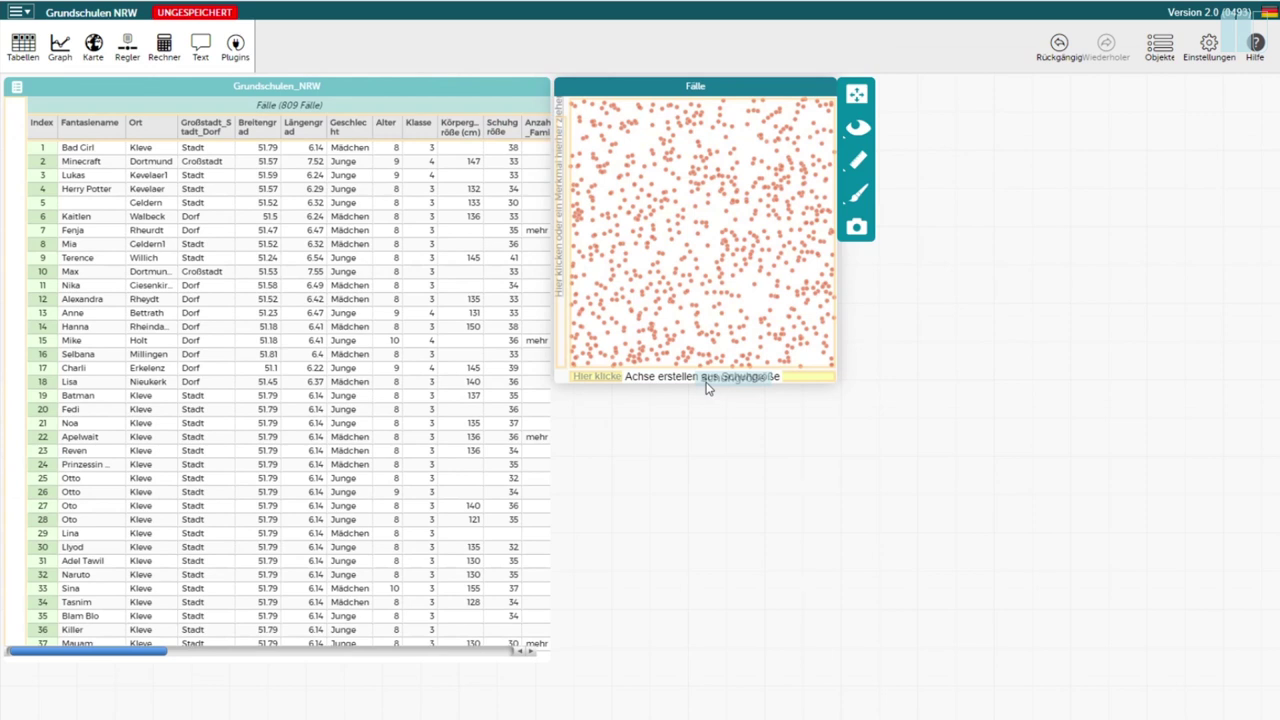
pyautogui.moveTo(706, 388); pyautogui.dragTo(698, 377)
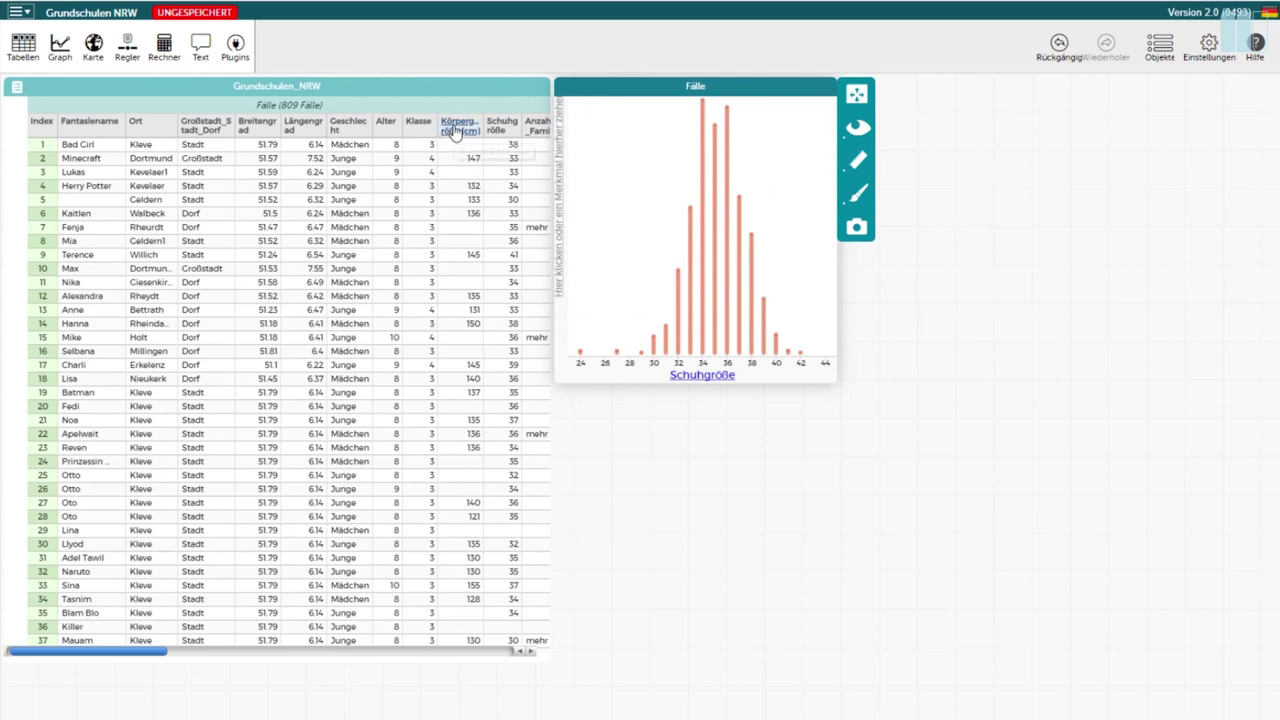
pyautogui.moveTo(453, 130); pyautogui.dragTo(690, 386)
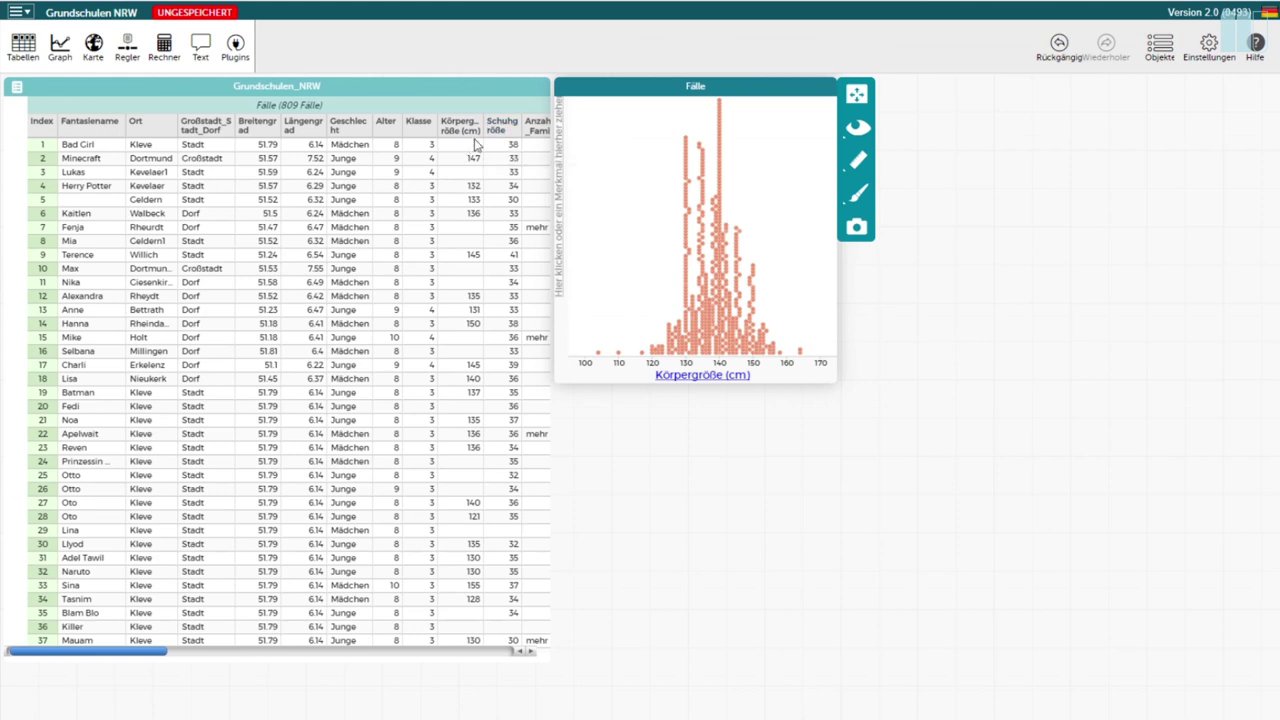
pyautogui.moveTo(500, 132); pyautogui.dragTo(560, 208)
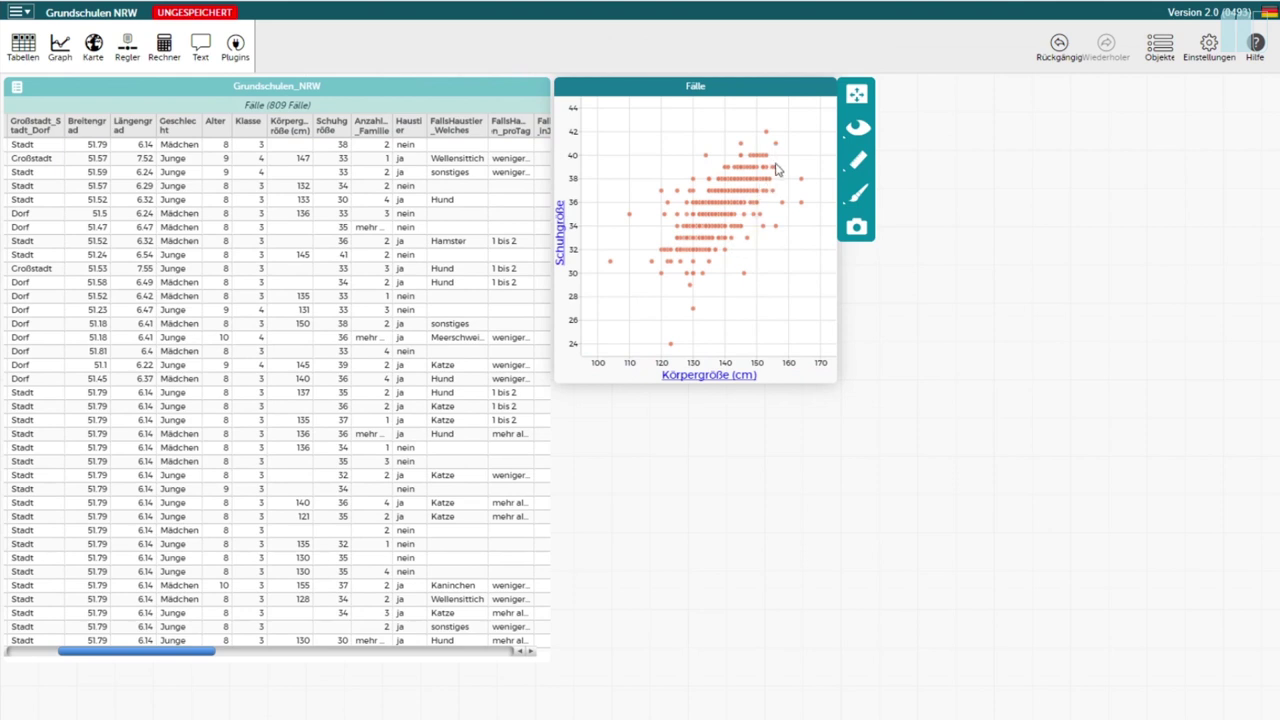
# - Add the least-squares line Schuhgröße = 0.189 Körpergröße + 9.2 (r² = 0.436) to the graph
pyautogui.click(855, 172)
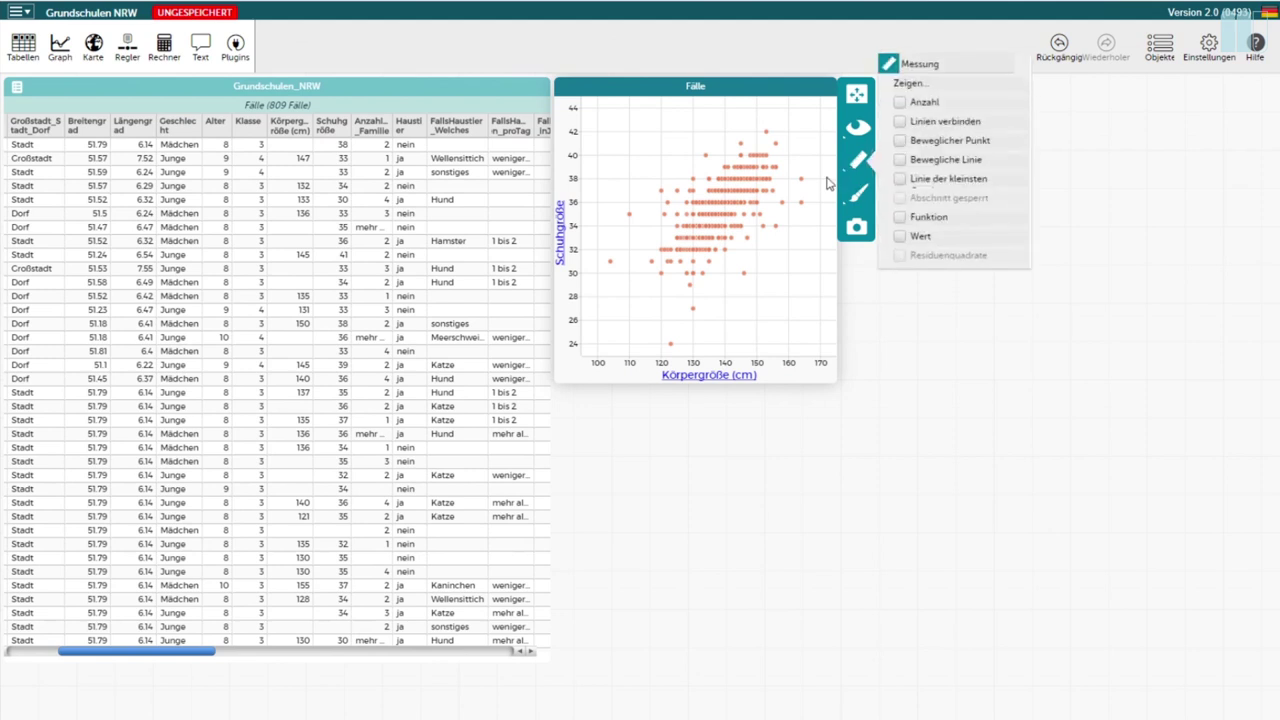
pyautogui.click(900, 180)
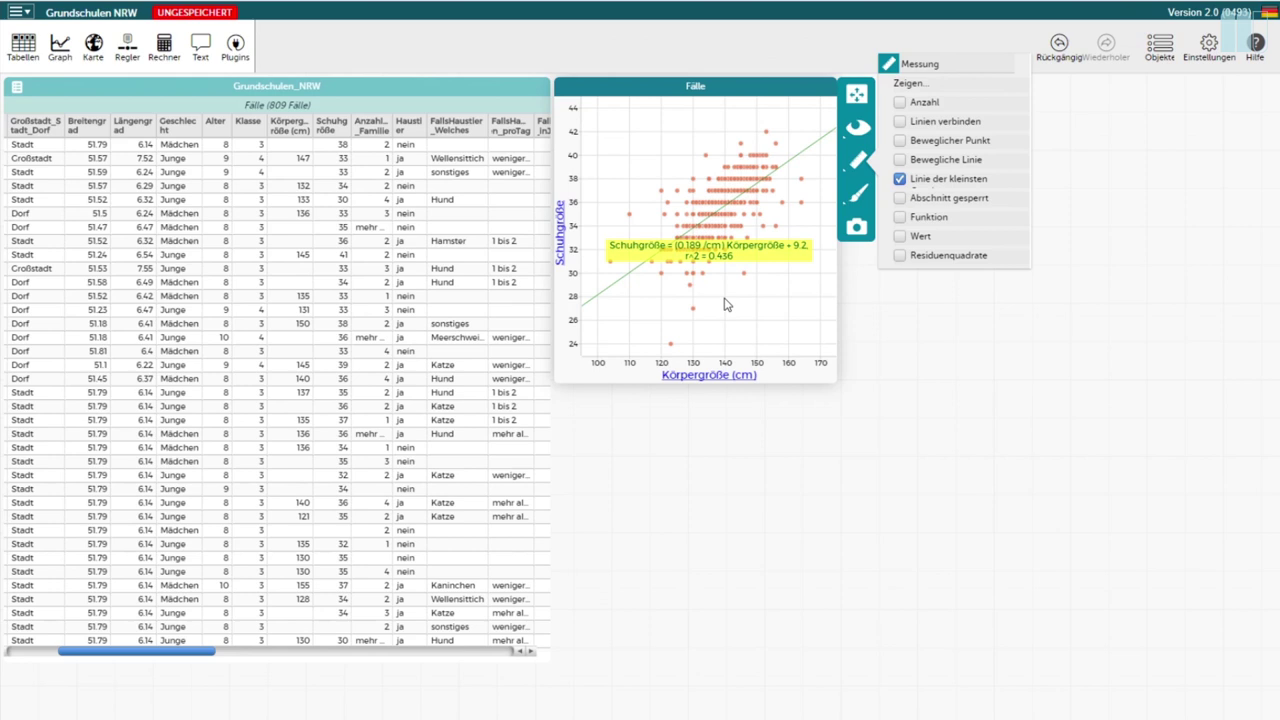
pyautogui.click(727, 305)
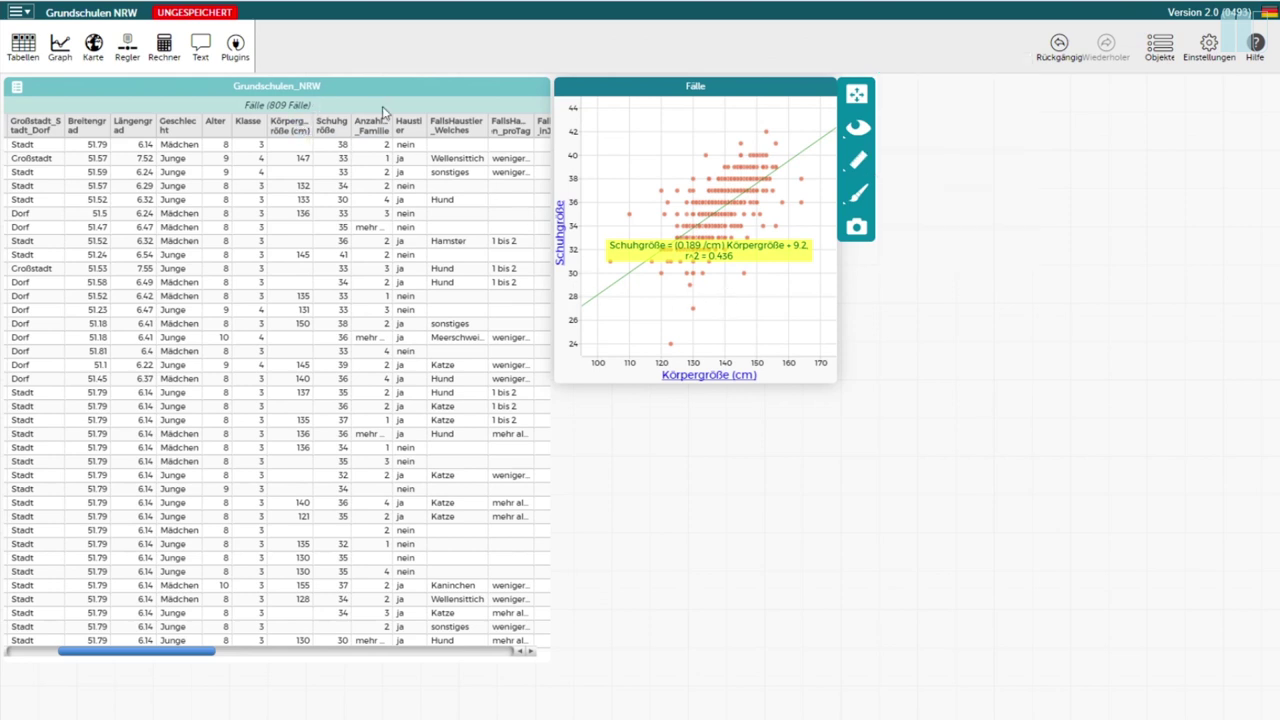
# - Select the case table, open its data options menu, then dismiss it
pyautogui.click(471, 91)
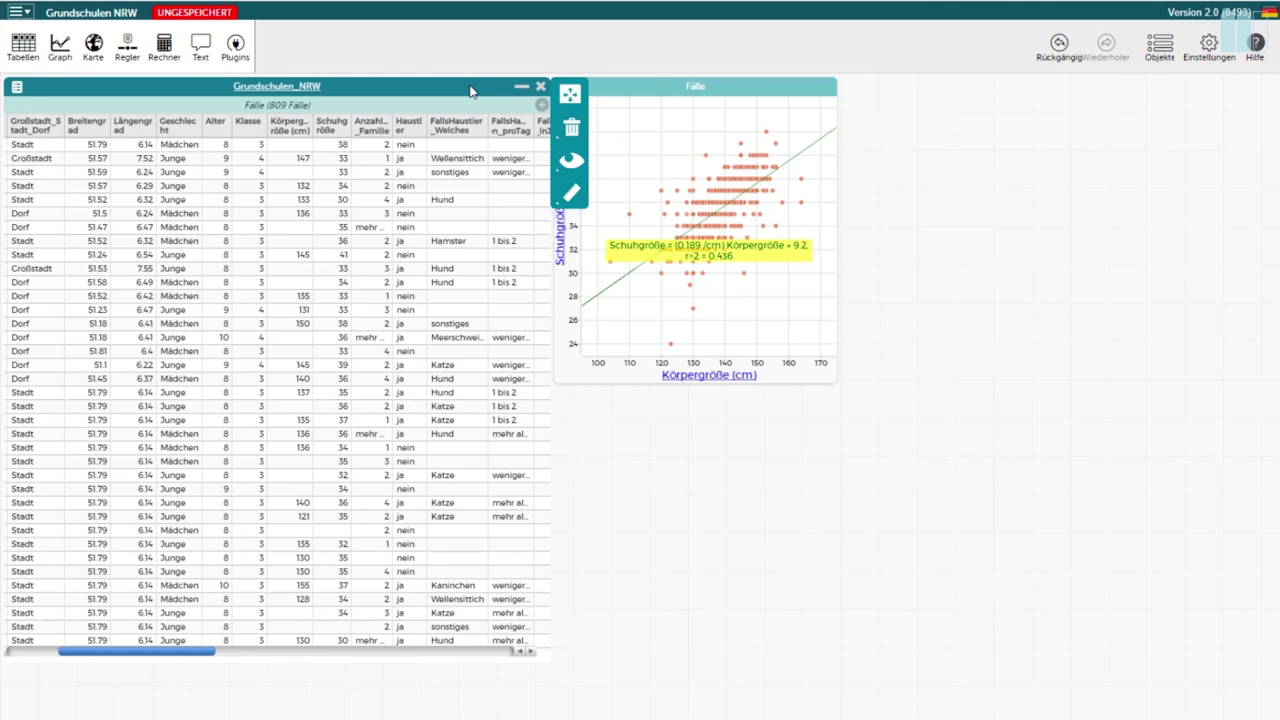
pyautogui.click(572, 196)
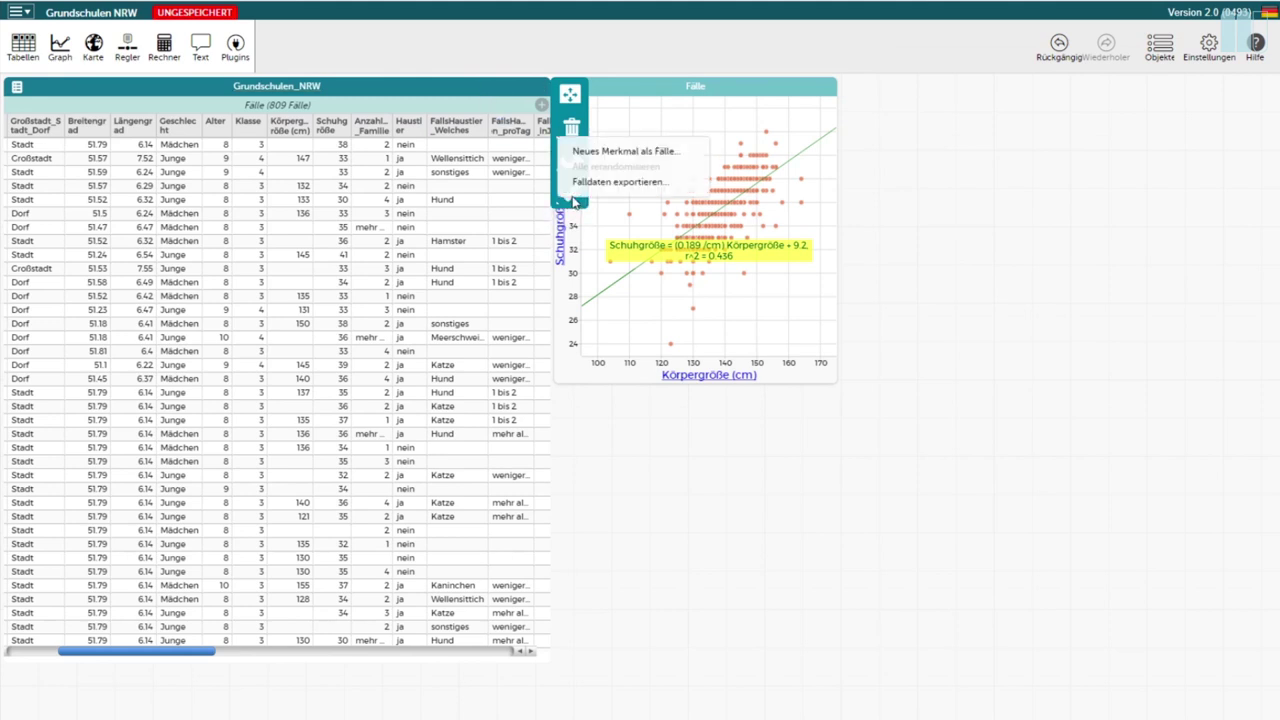
pyautogui.click(652, 91)
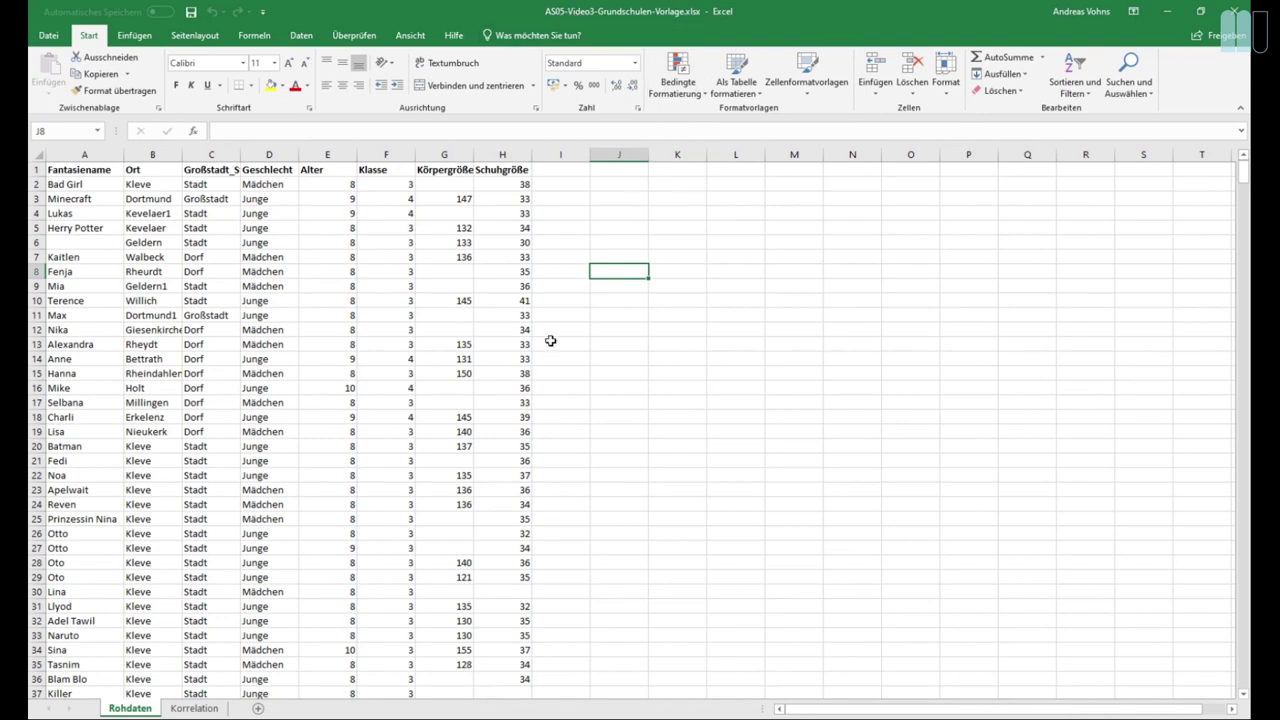
# - Turn on header-row filtering and exclude blank Körpergröße values
pyautogui.click(459, 168)
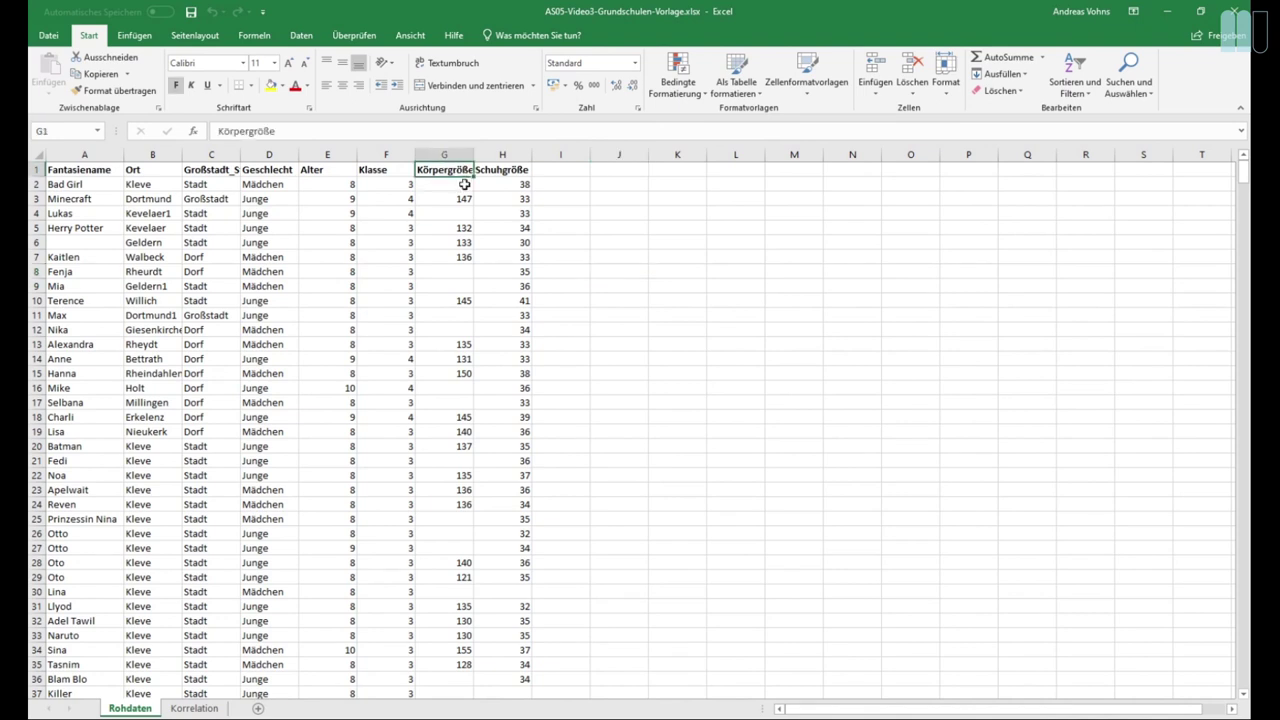
pyautogui.click(299, 35)
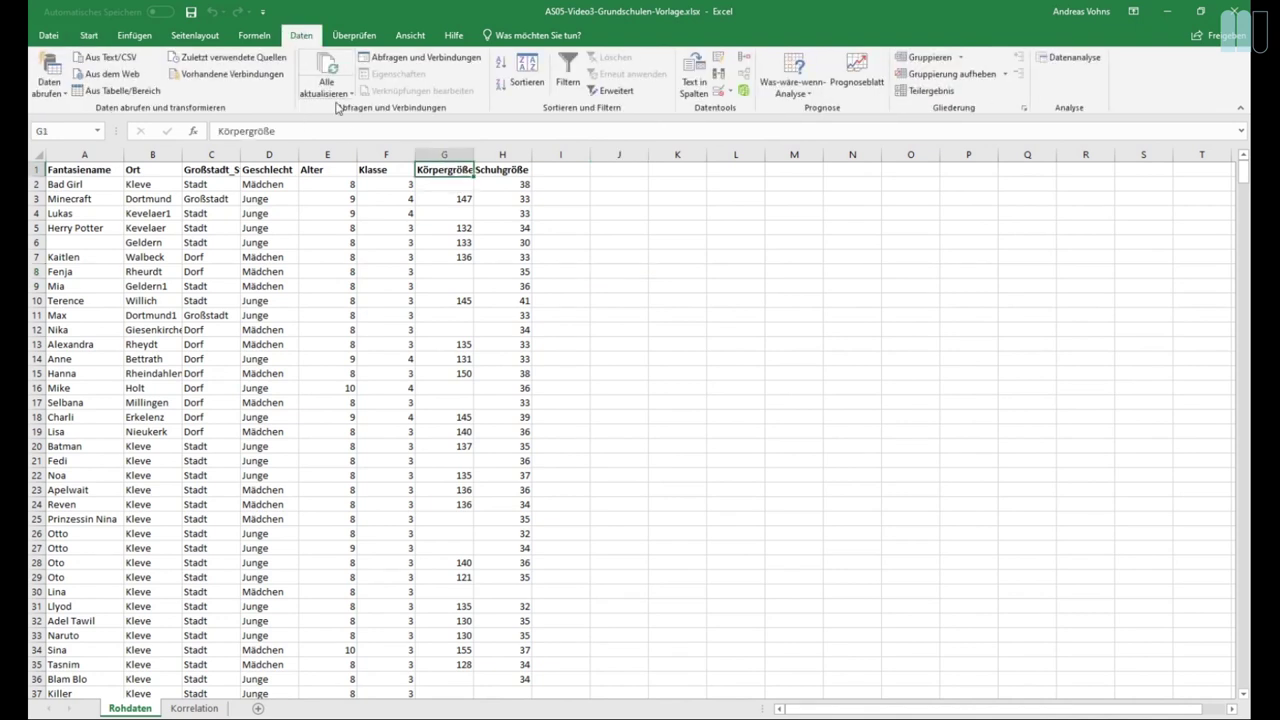
pyautogui.click(575, 64)
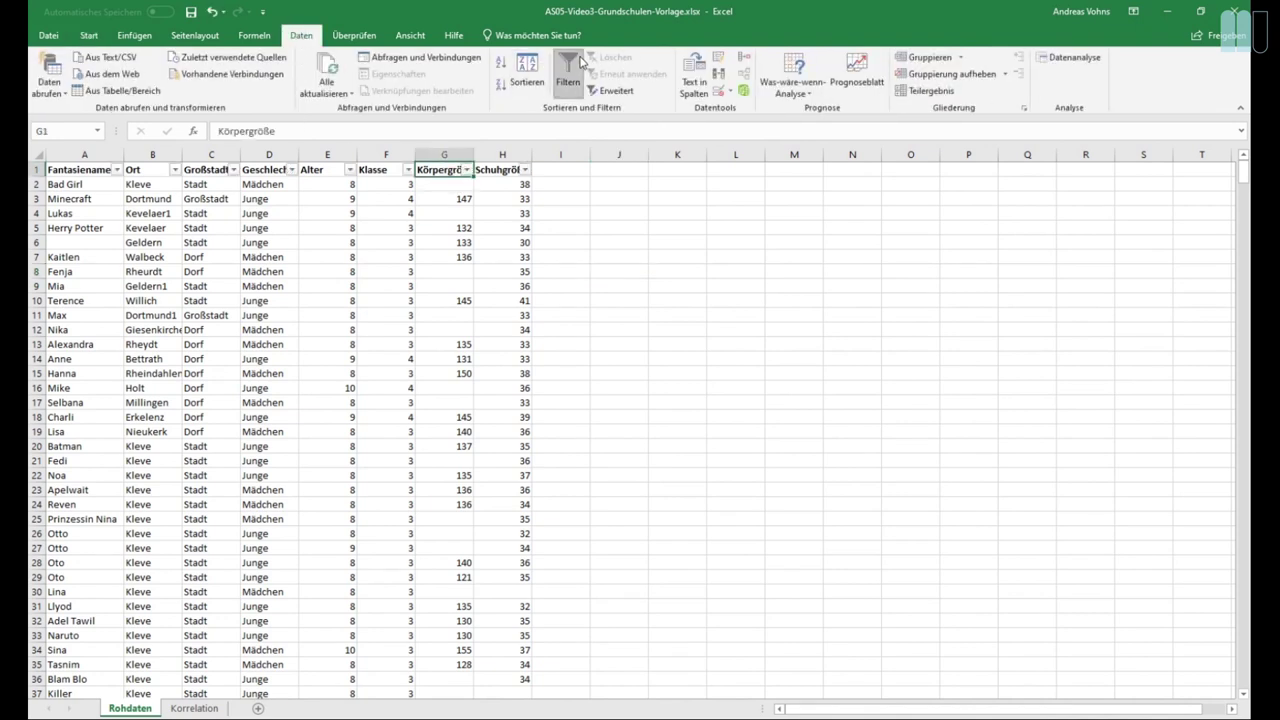
pyautogui.click(466, 169)
pyautogui.moveTo(461, 330); pyautogui.dragTo(462, 415)
pyautogui.click(321, 415)
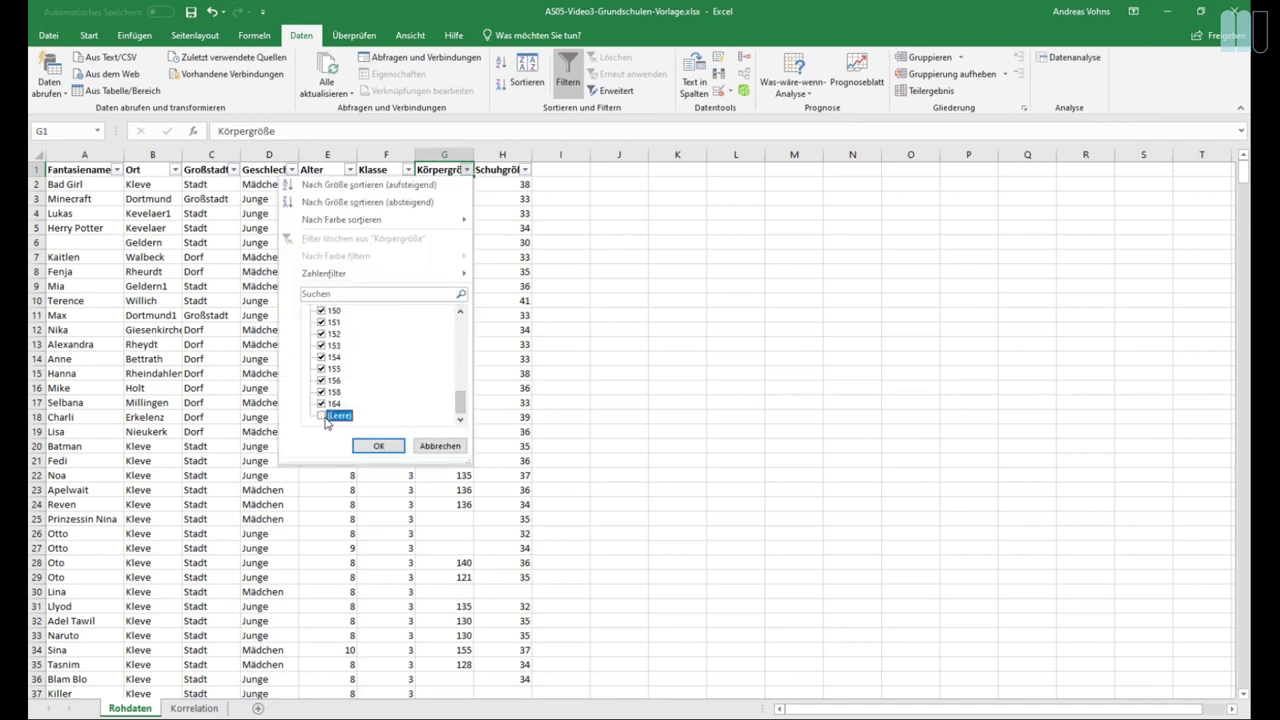
pyautogui.click(379, 446)
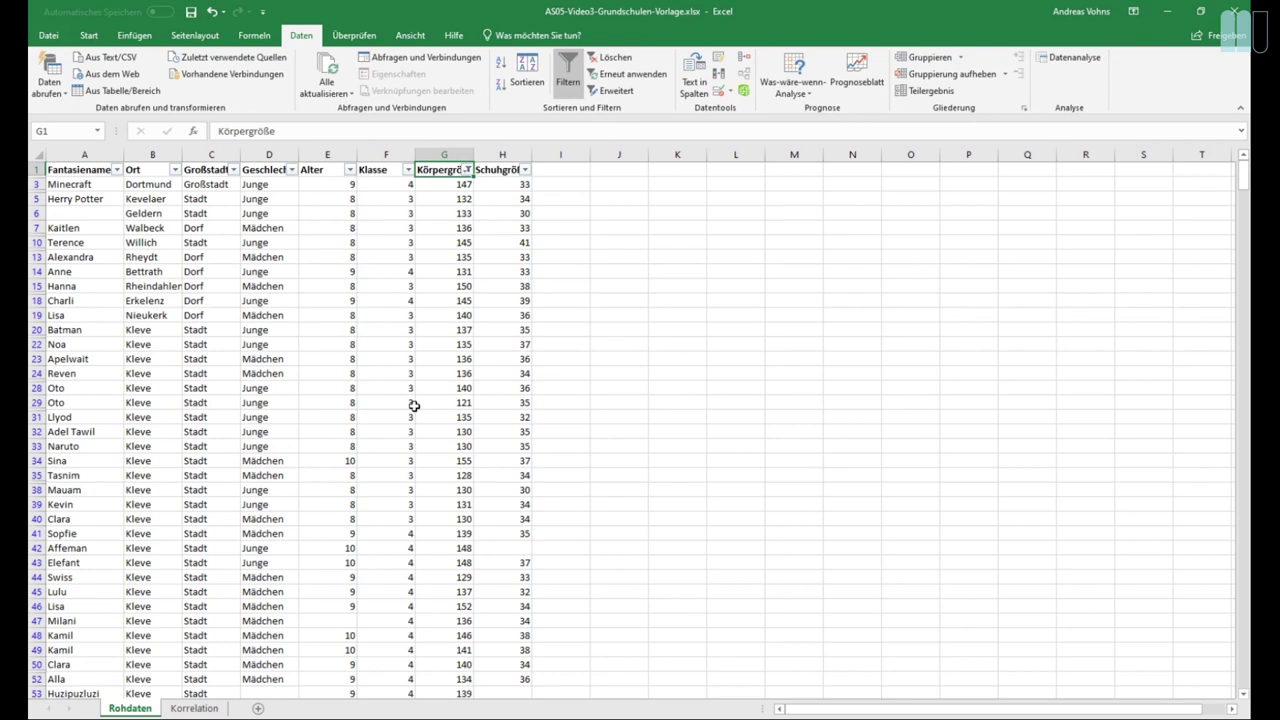
# - Exclude blank Schuhgröße values too, then go to the Korrelation sheet
pyautogui.click(525, 170)
pyautogui.moveTo(519, 340); pyautogui.dragTo(519, 412)
pyautogui.click(381, 416)
pyautogui.click(381, 416)
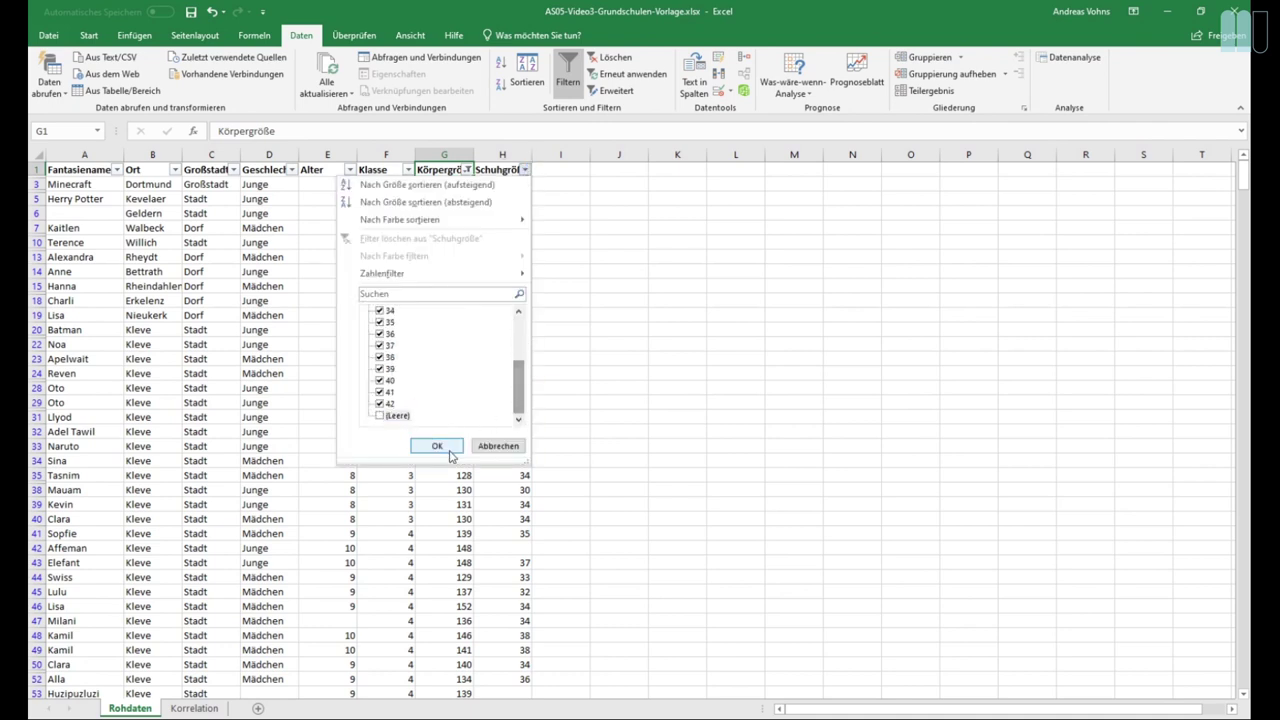
pyautogui.click(437, 446)
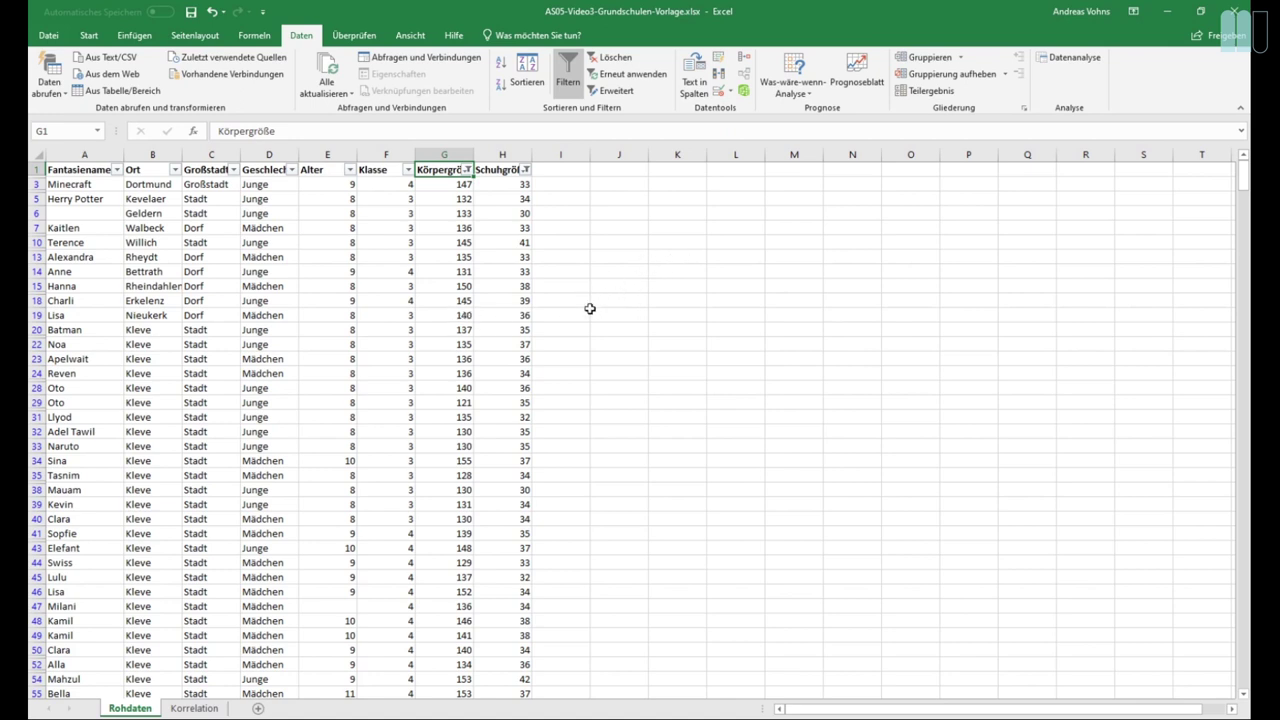
pyautogui.click(218, 709)
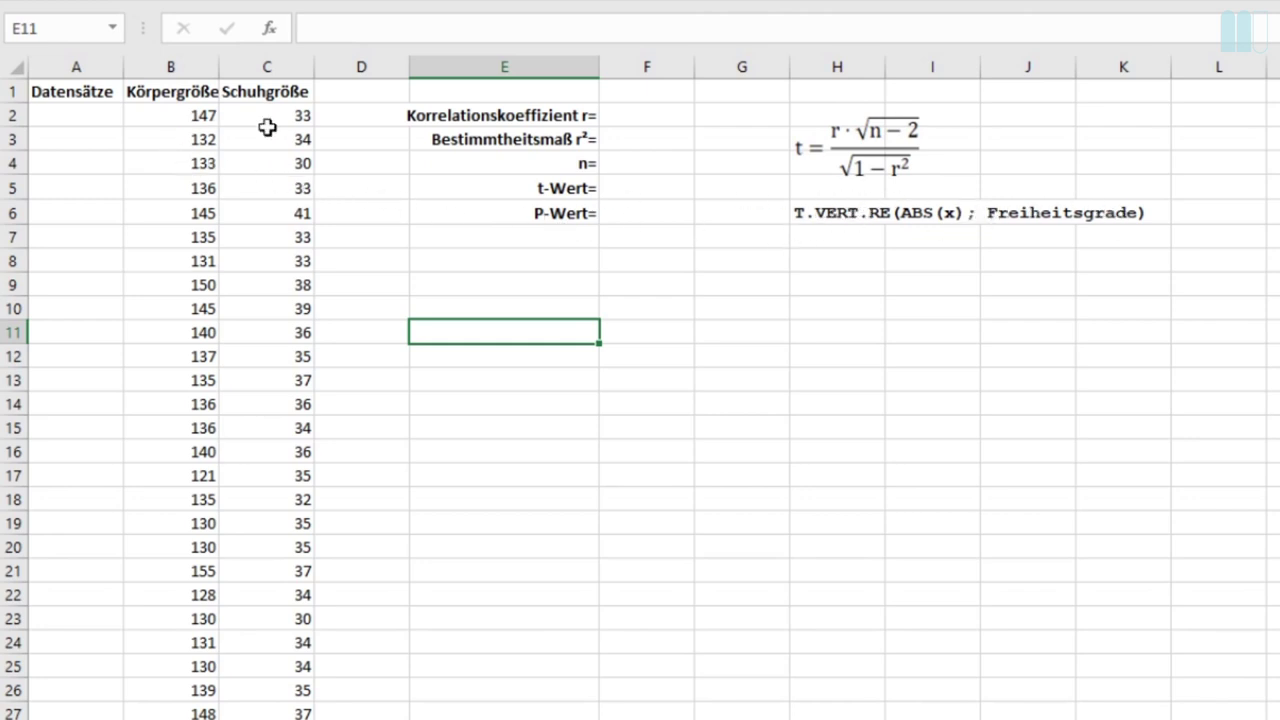
# - Enter =KORREL(B2:B570;C2:C570) in F2, giving r = 0,66028747
pyautogui.click(663, 118)
pyautogui.click(368, 37)
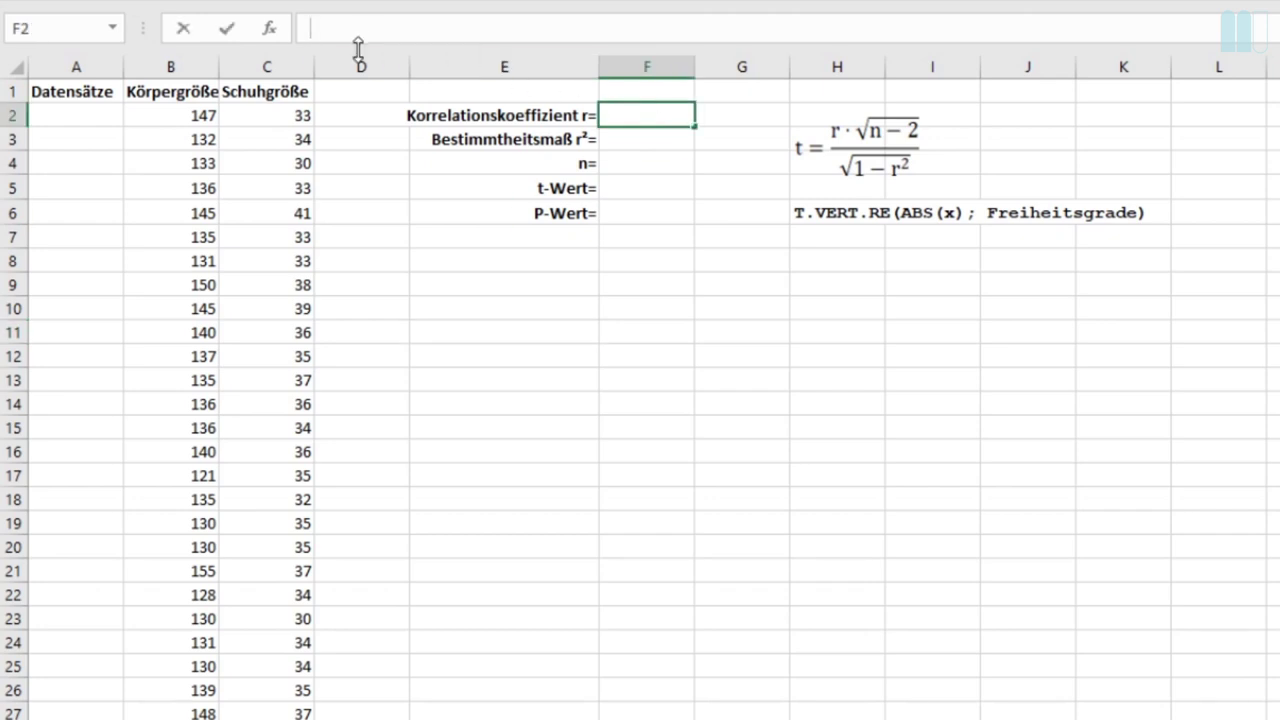
pyautogui.write('=KOR')
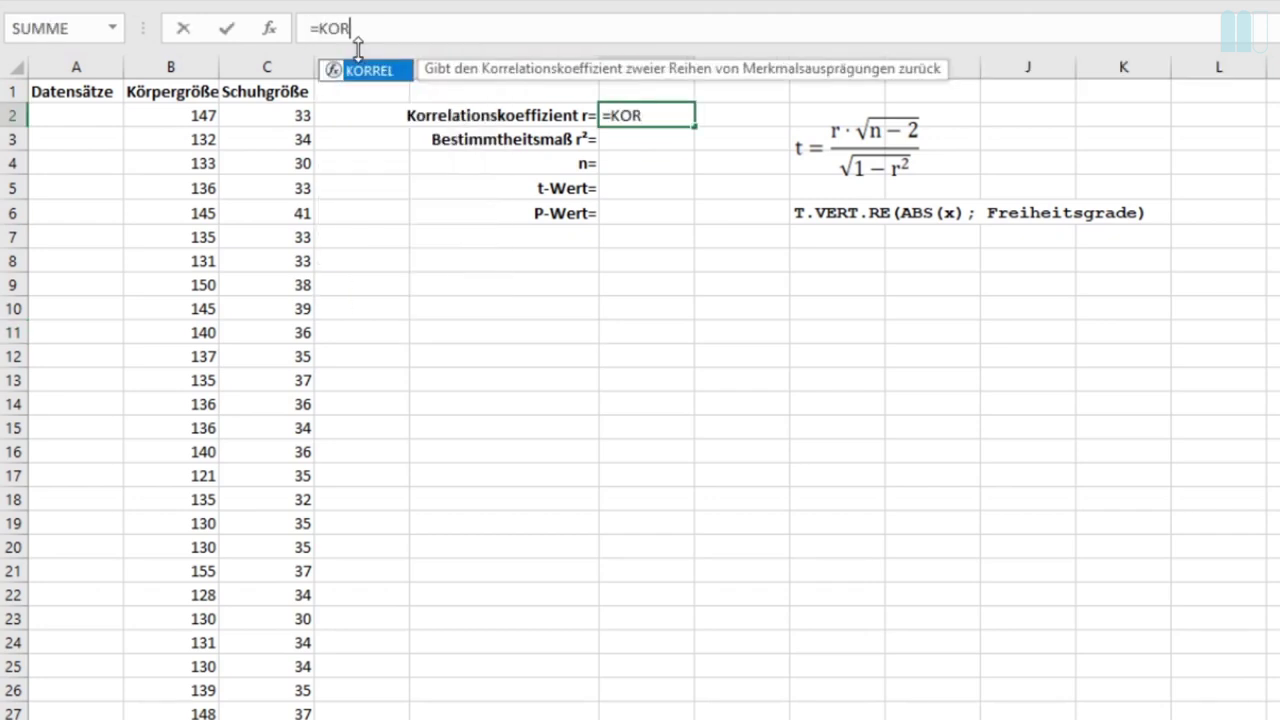
pyautogui.write('ELL(')
pyautogui.press('BackSpace')
pyautogui.press('BackSpace')
pyautogui.press('BackSpace')
pyautogui.press('BackSpace')
pyautogui.write('R')
pyautogui.write('EL(')
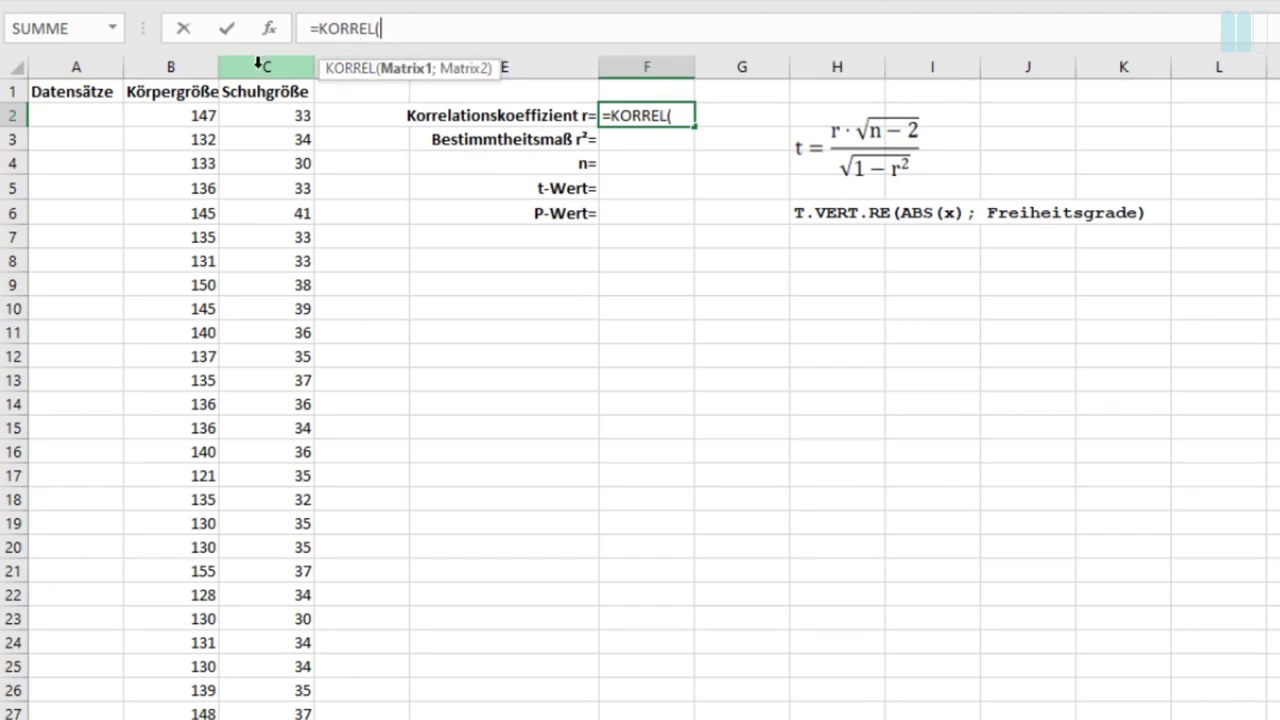
pyautogui.moveTo(183, 115); pyautogui.dragTo(175, 719)
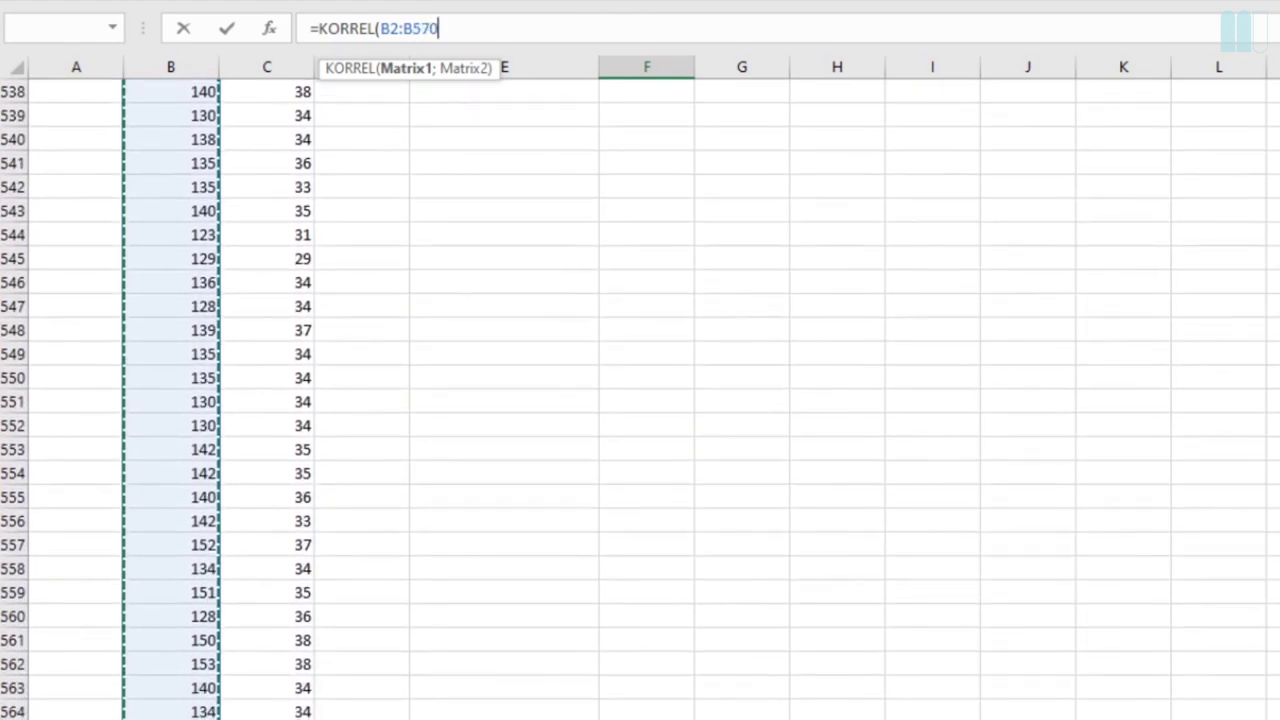
pyautogui.moveTo(175, 719); pyautogui.dragTo(175, 719)
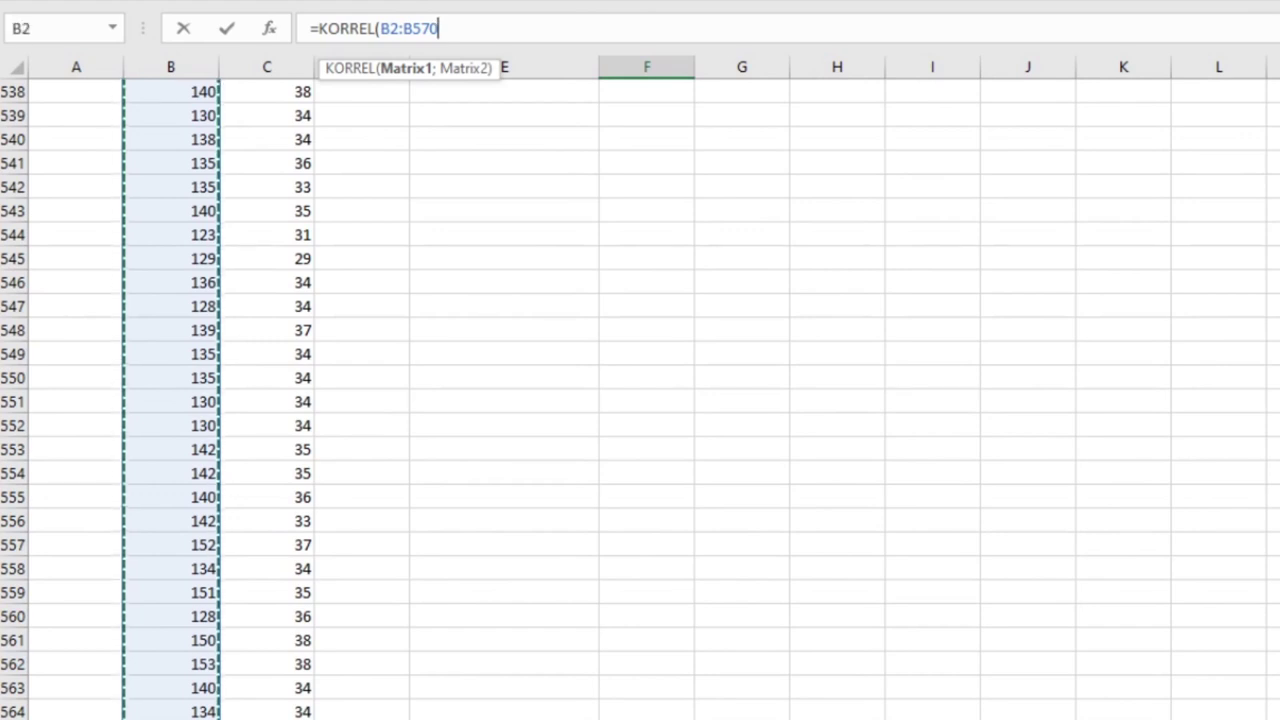
pyautogui.write(';')
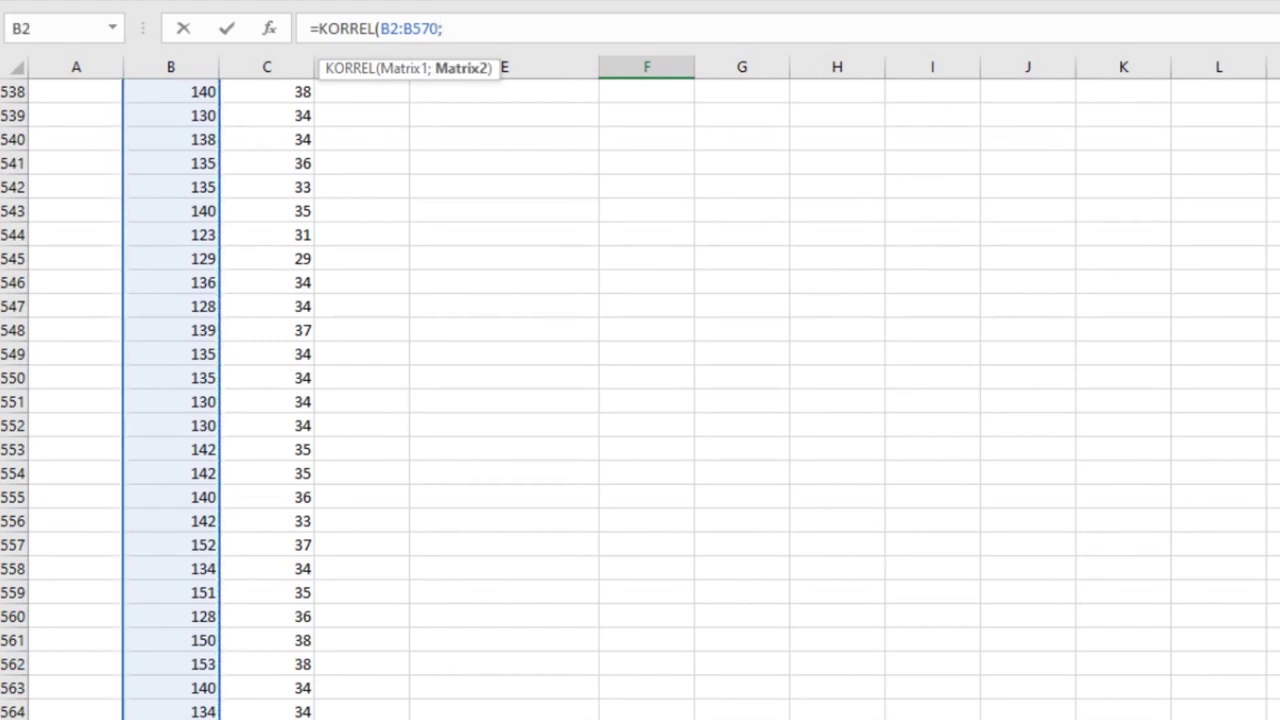
pyautogui.write('C2:C')
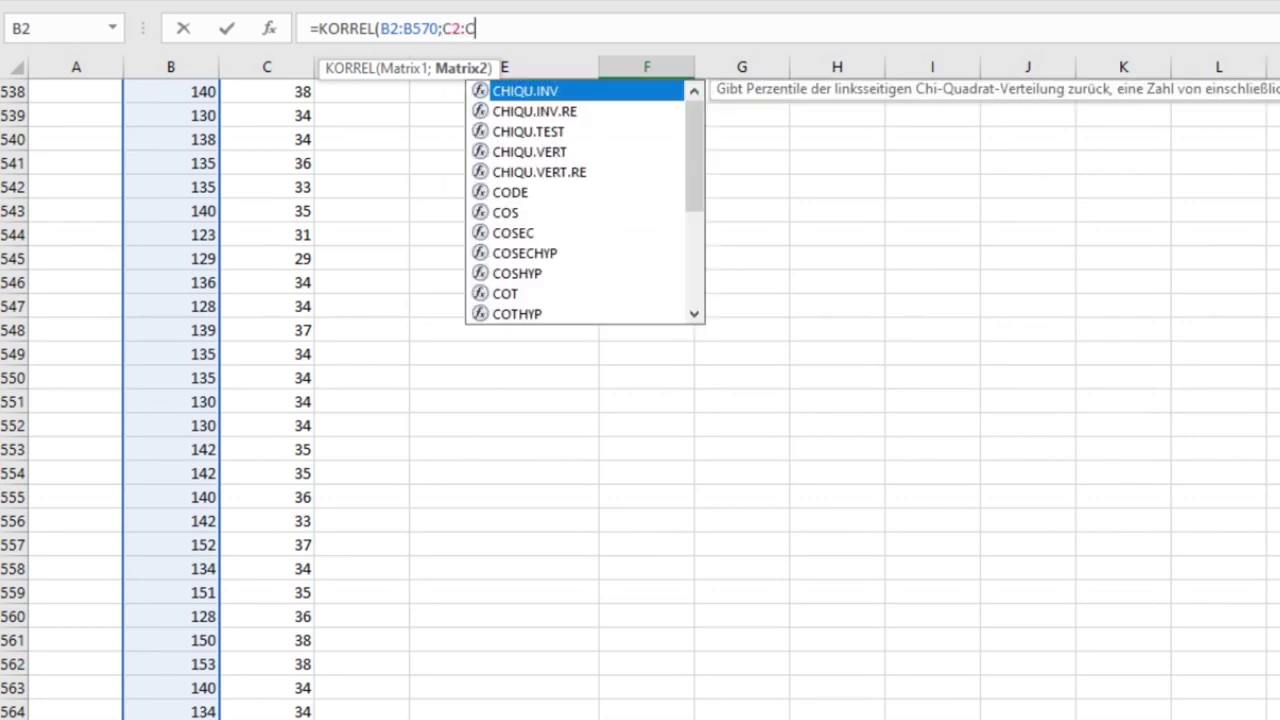
pyautogui.write('570')
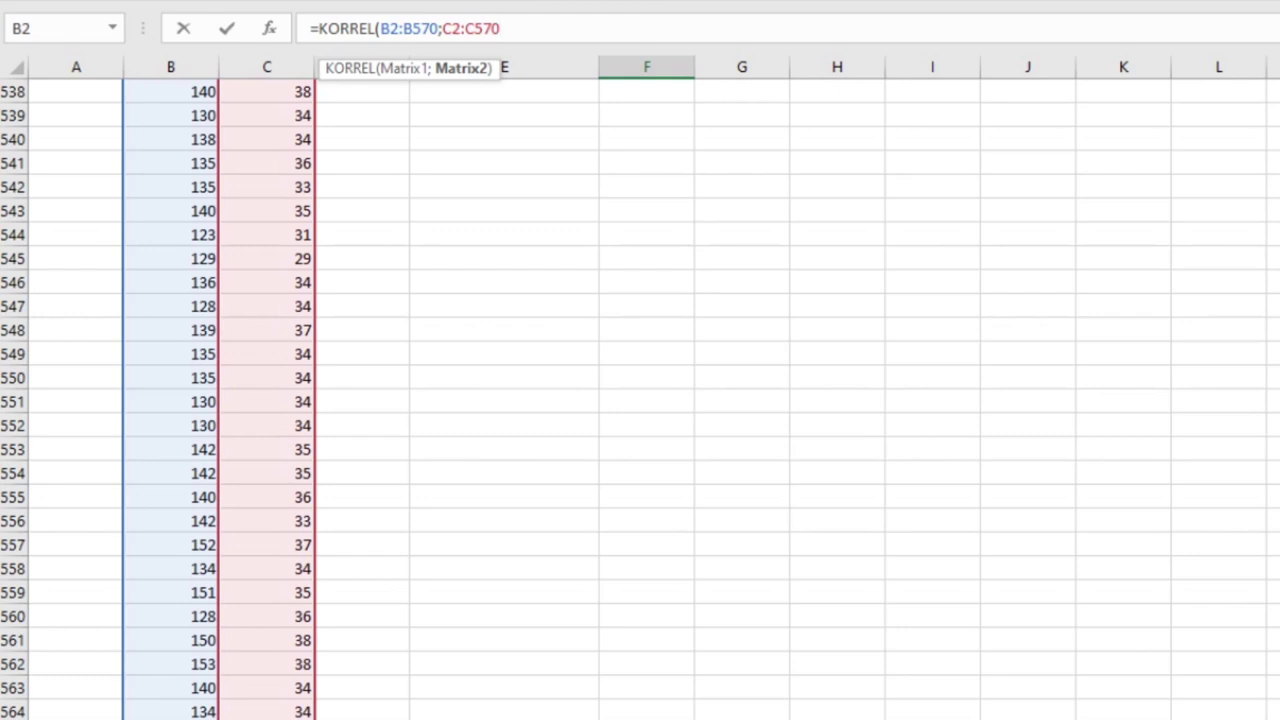
pyautogui.write(')')
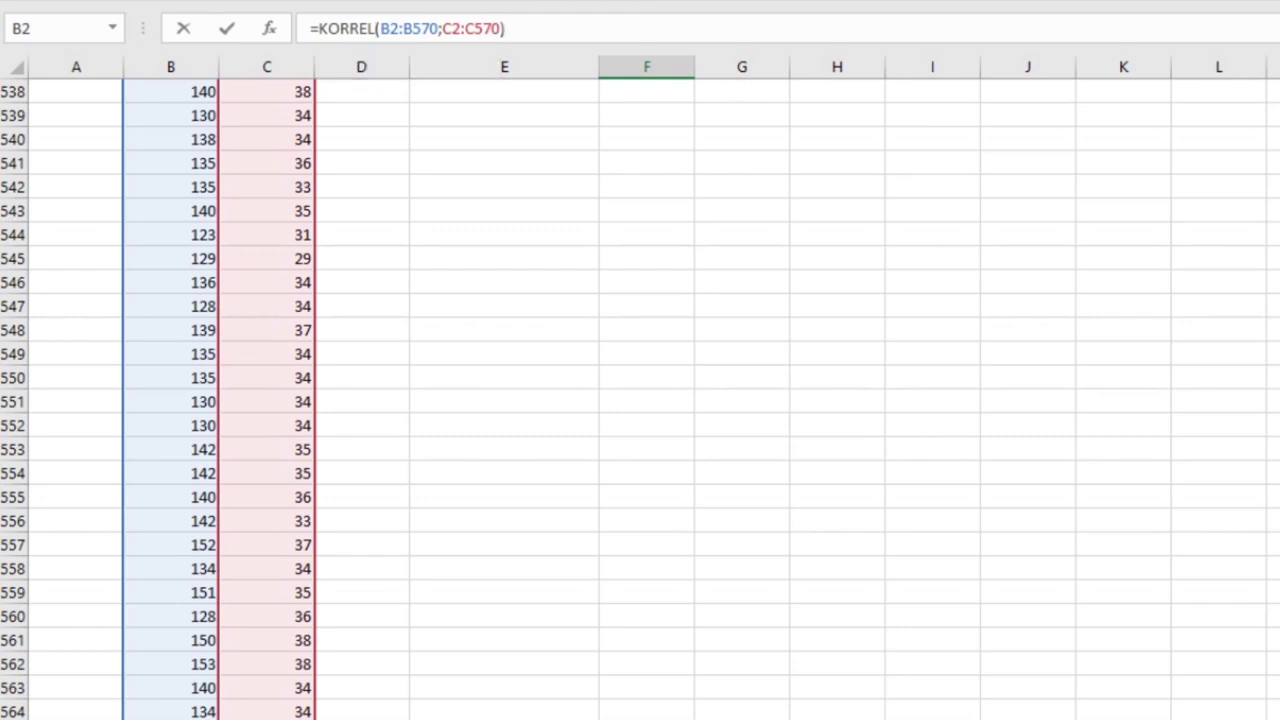
pyautogui.press('Return')
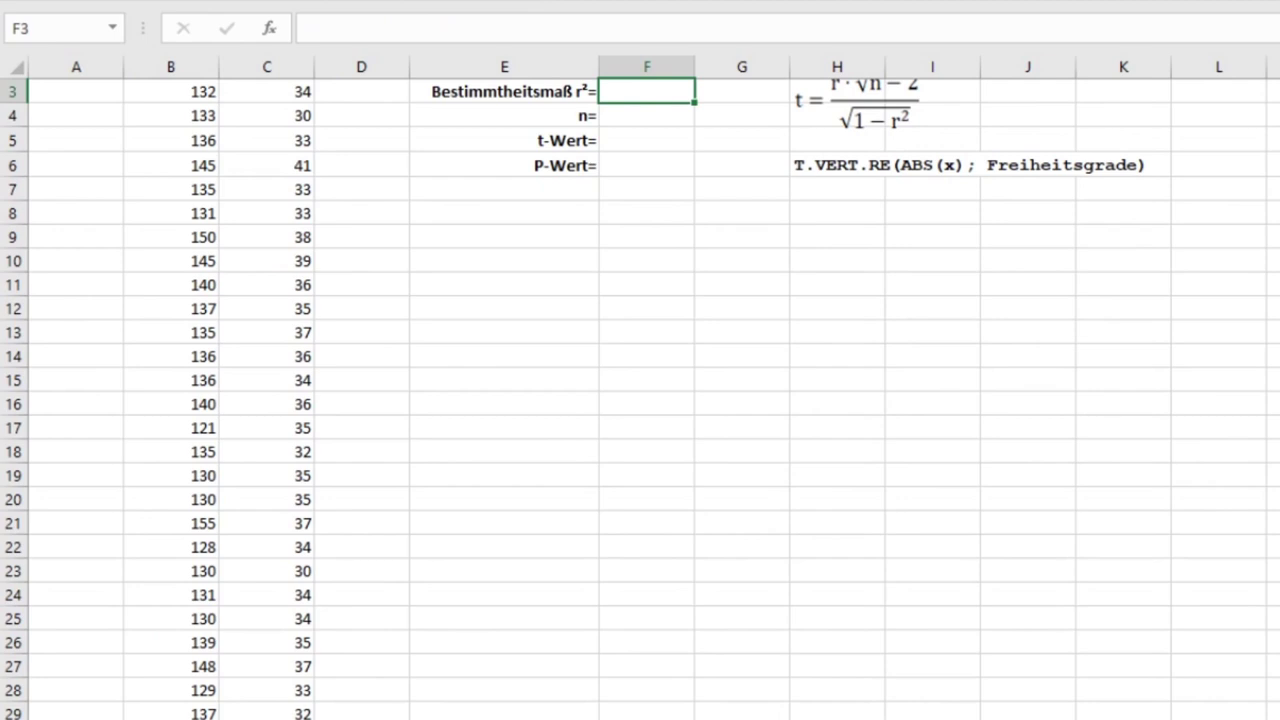
pyautogui.press('Up')
pyautogui.press('Up')
pyautogui.press('Down')
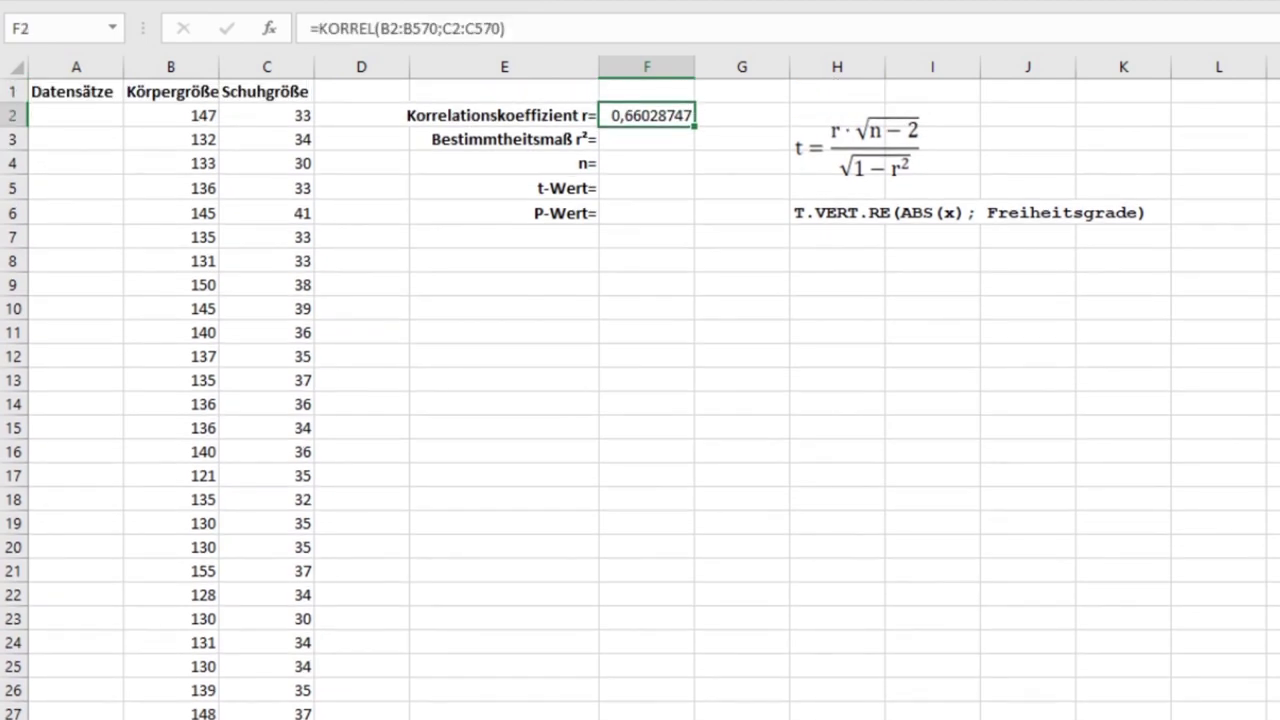
pyautogui.click(646, 139)
# - Enter =F2^2 in F3 to get r² = 0,43597955
pyautogui.write('=')
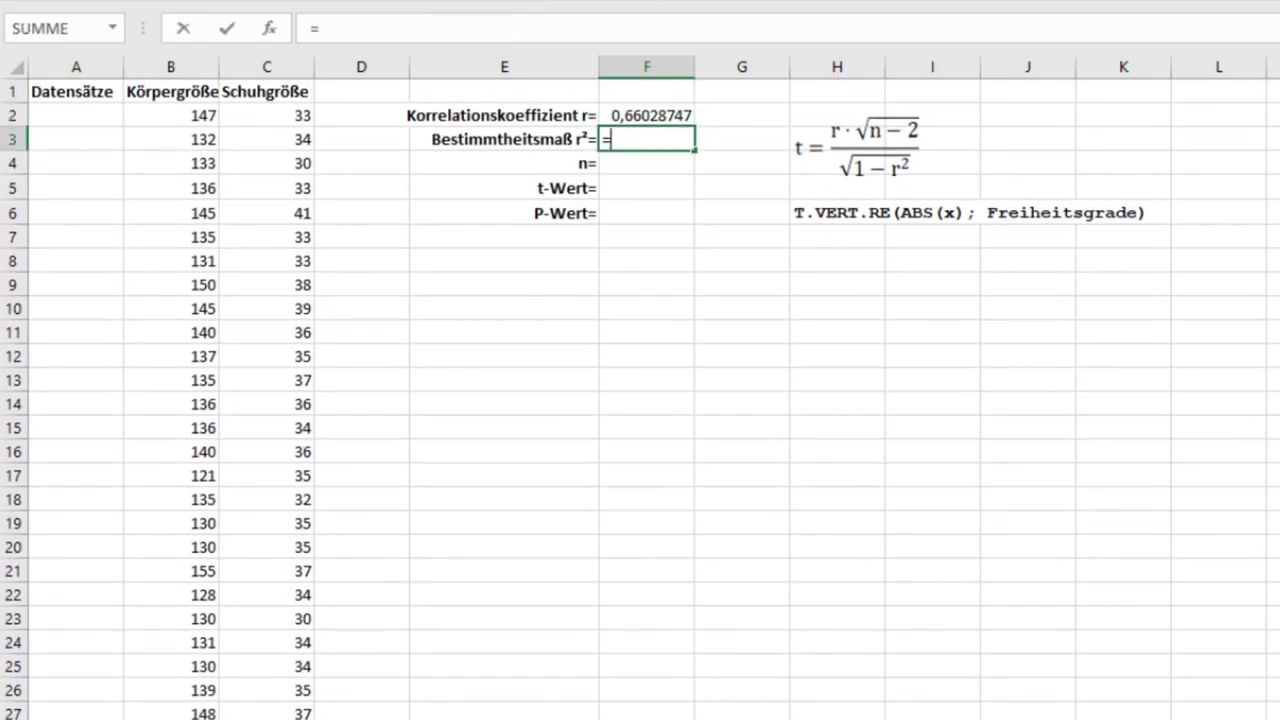
pyautogui.write('F')
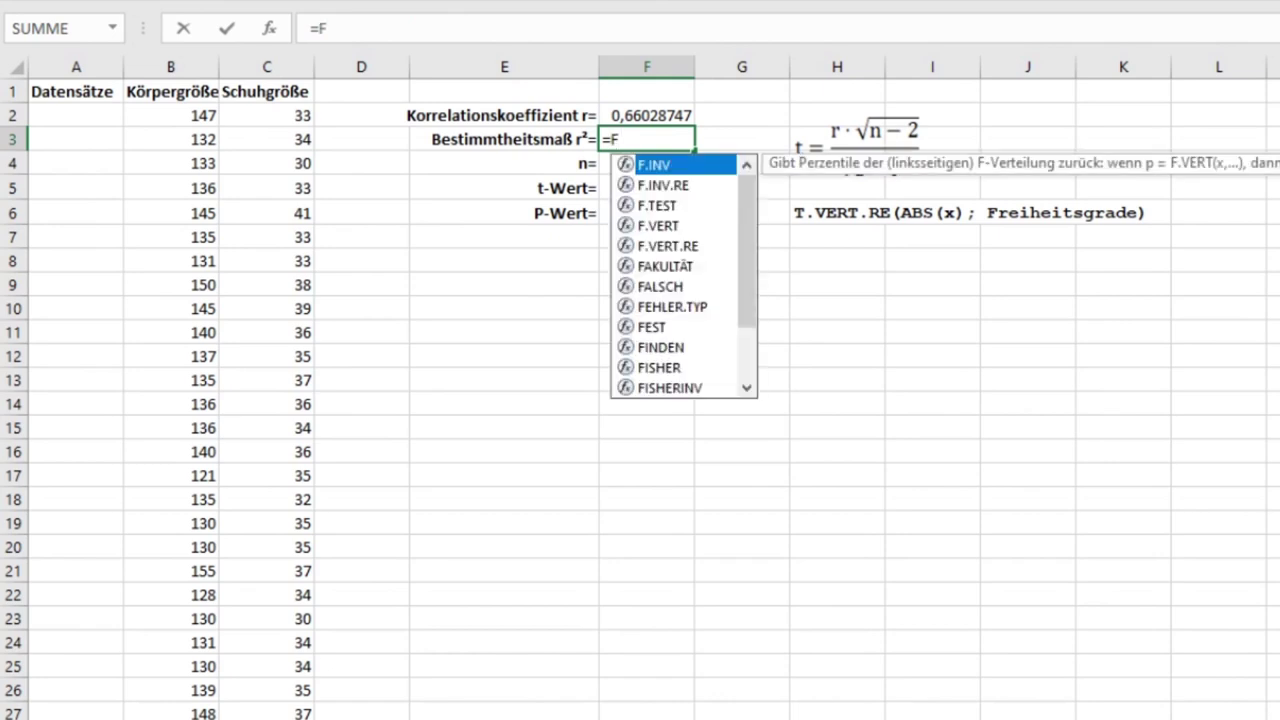
pyautogui.write('2^2')
pyautogui.hotkey('ctrl', 'Return')
pyautogui.press('Return')
pyautogui.click(647, 139)
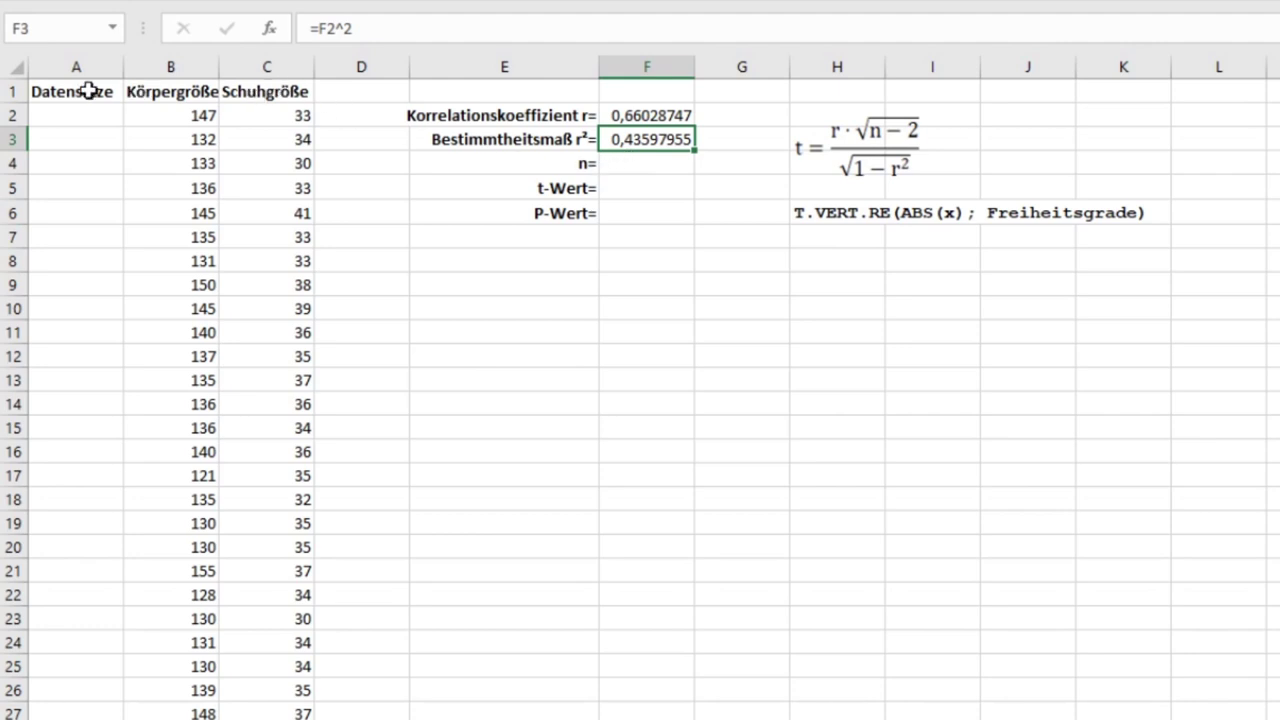
# - Set the sample size n in F4 to 569
pyautogui.click(640, 161)
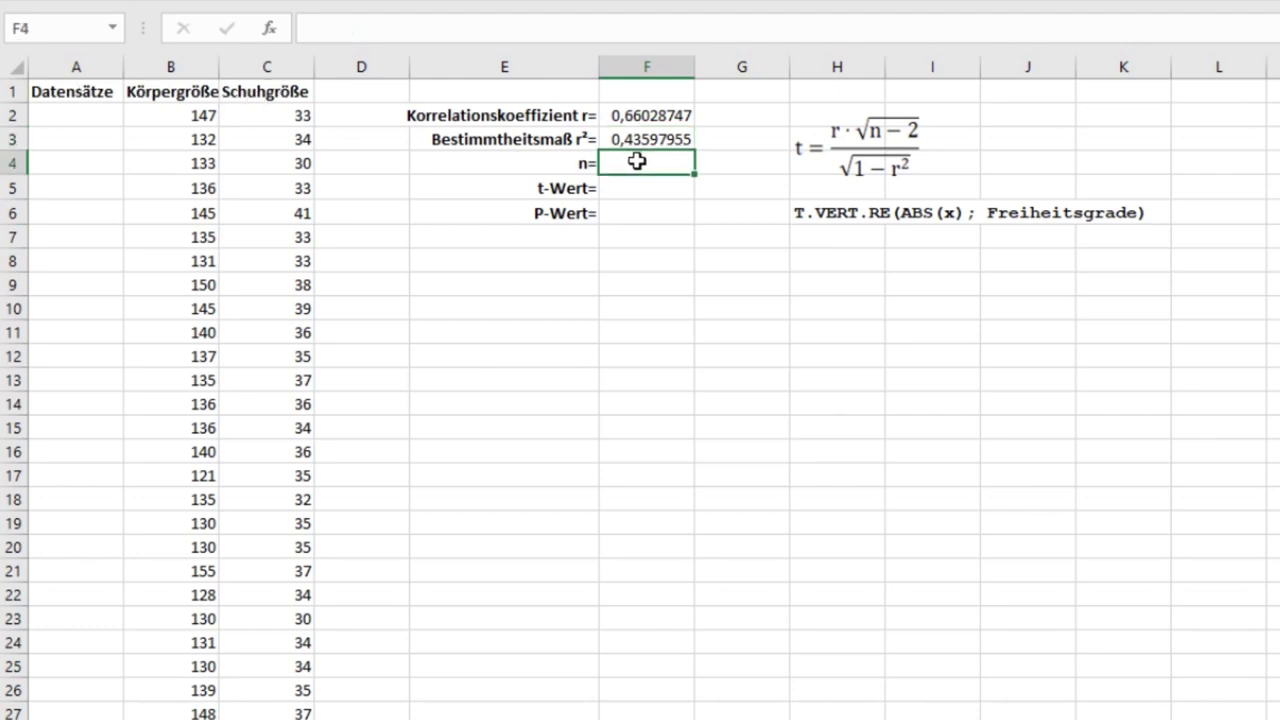
pyautogui.write('569')
pyautogui.press('Return')
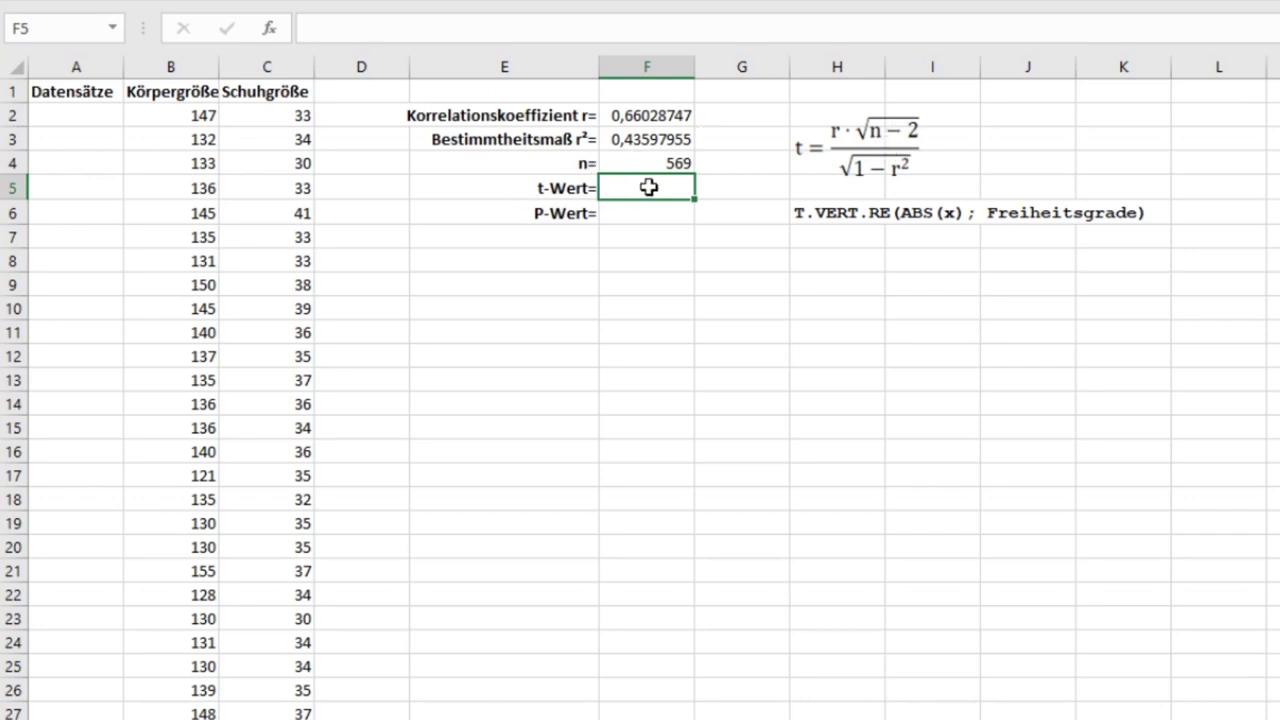
# - Enter =(F2*WURZEL(F4-2))/WURZEL(1-F3) in F5, giving t = 20,9352022
pyautogui.write('=')
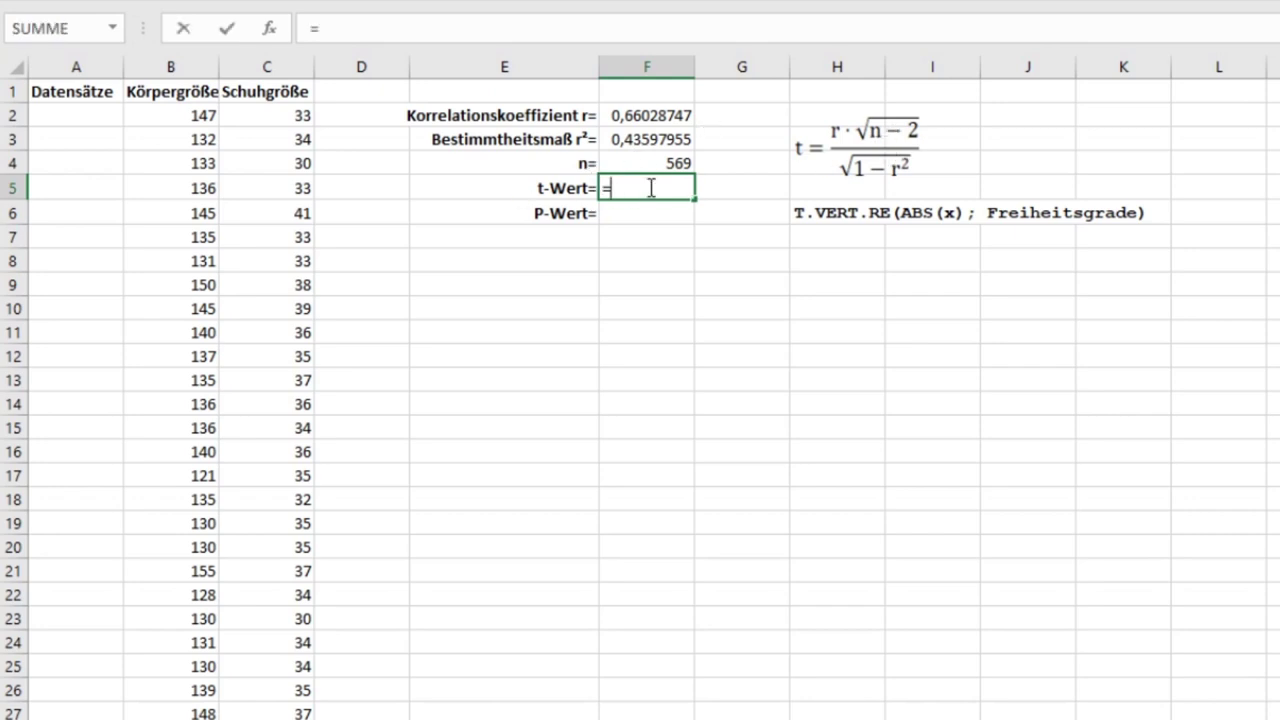
pyautogui.write('(')
pyautogui.click(639, 116)
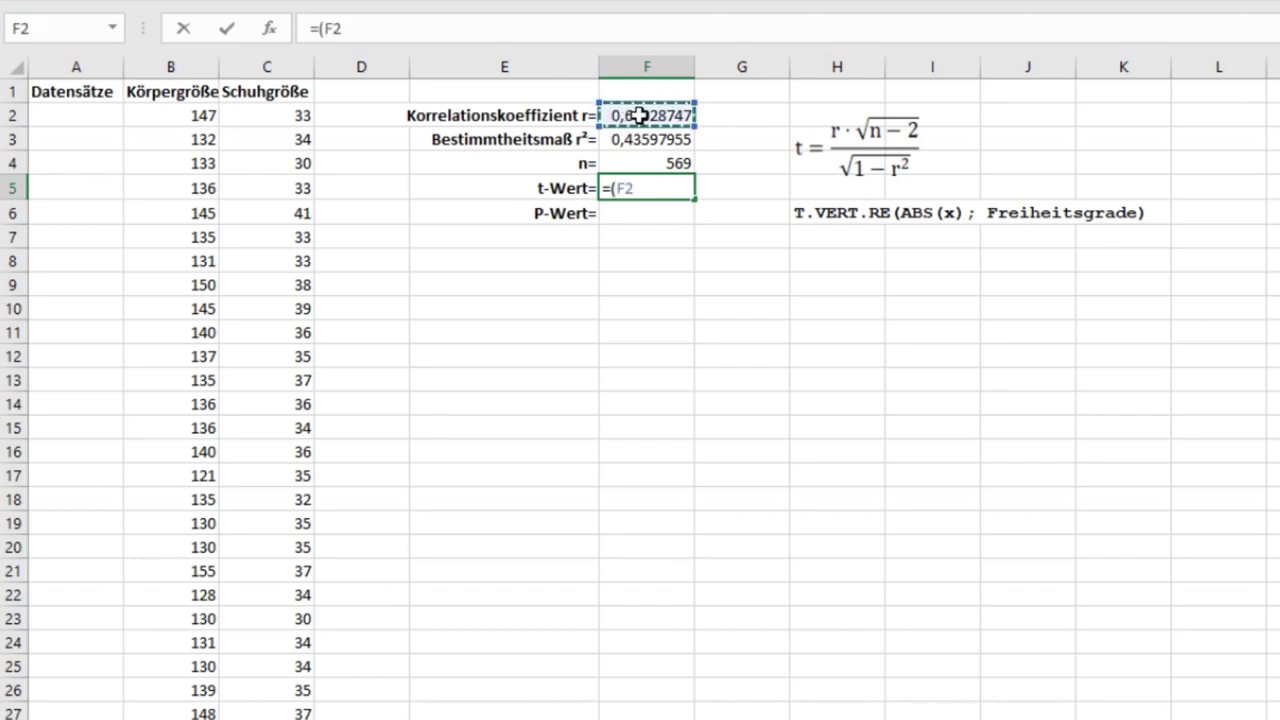
pyautogui.write('*')
pyautogui.write('WURZEL(')
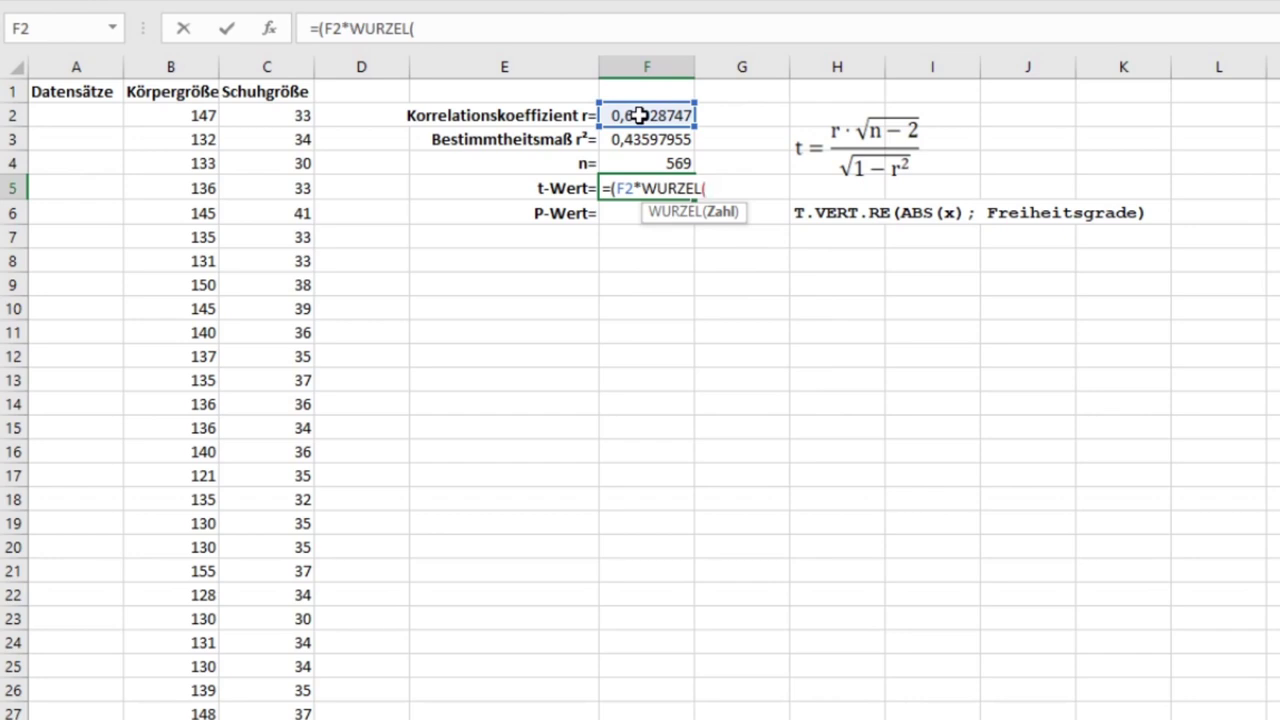
pyautogui.click(667, 163)
pyautogui.write('-2))/')
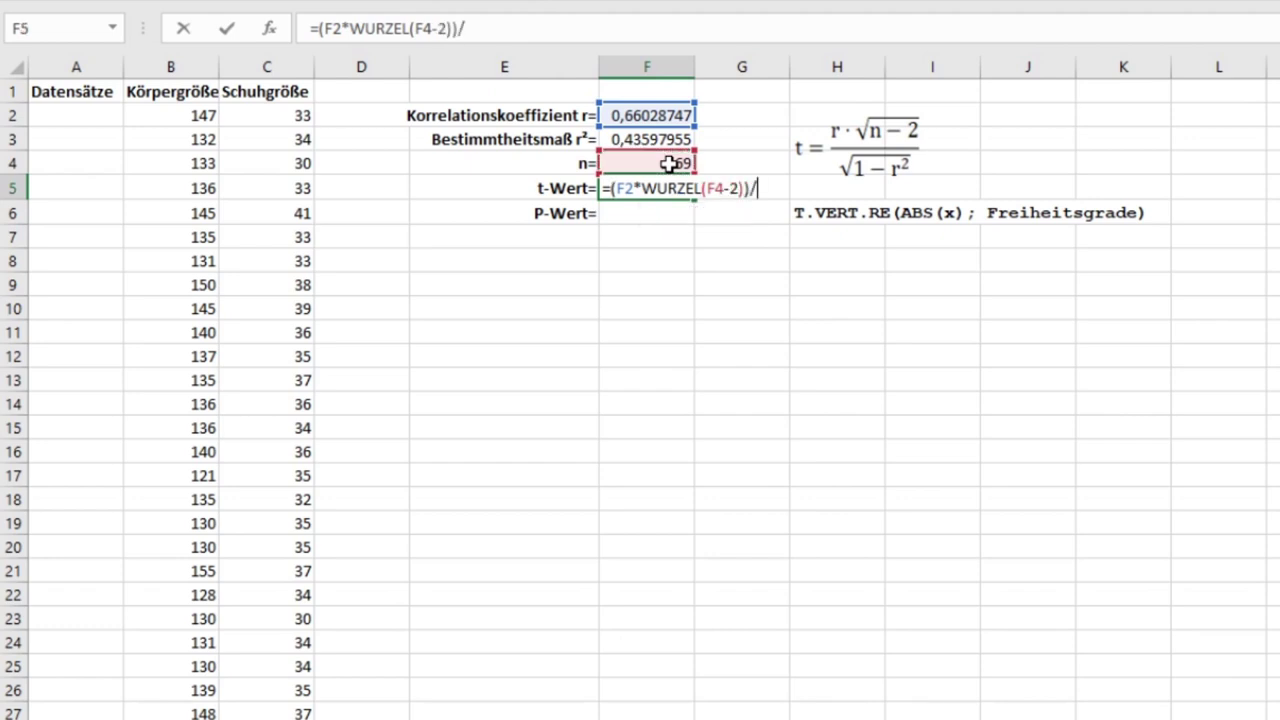
pyautogui.write('WURZEL')
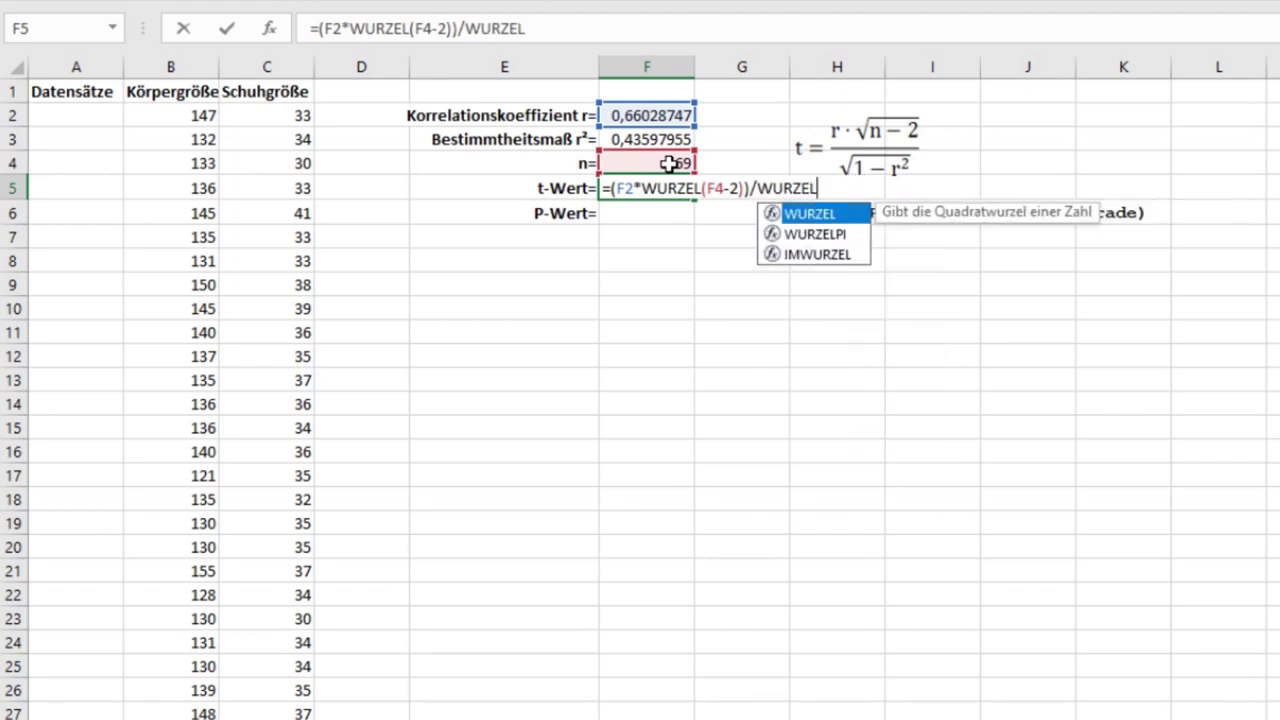
pyautogui.write('(1')
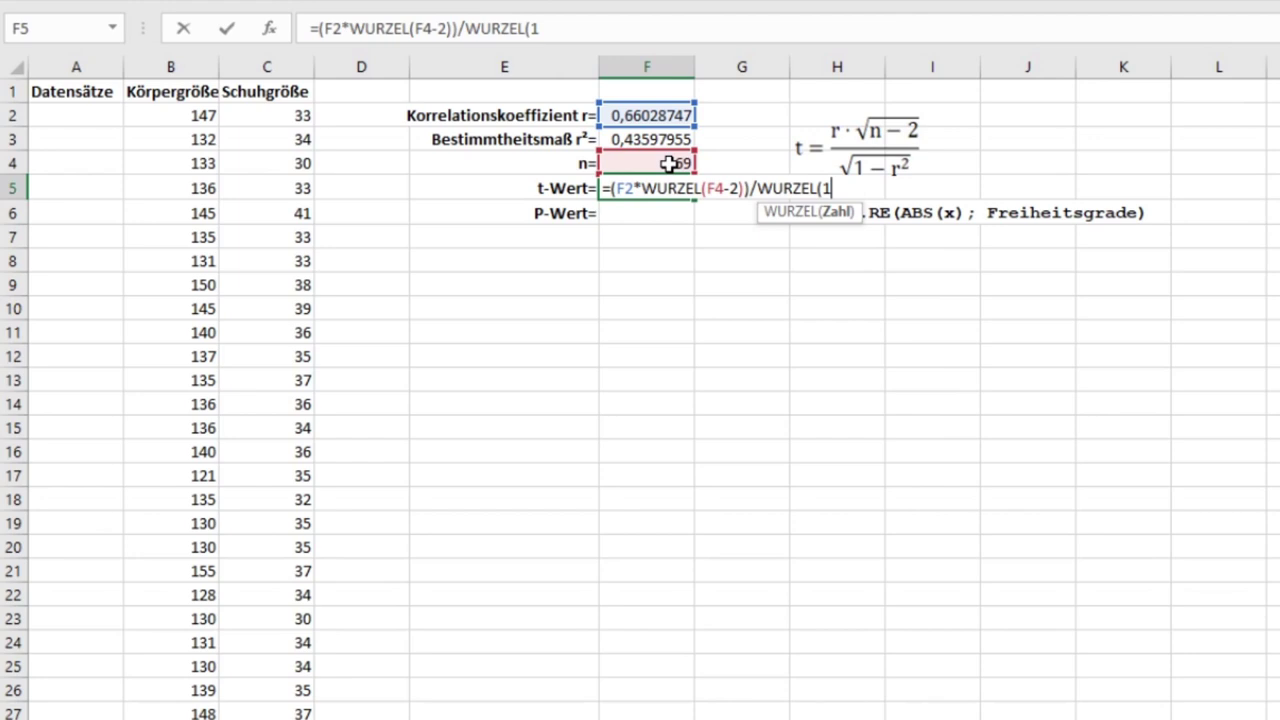
pyautogui.write('-')
pyautogui.click(652, 140)
pyautogui.write(')')
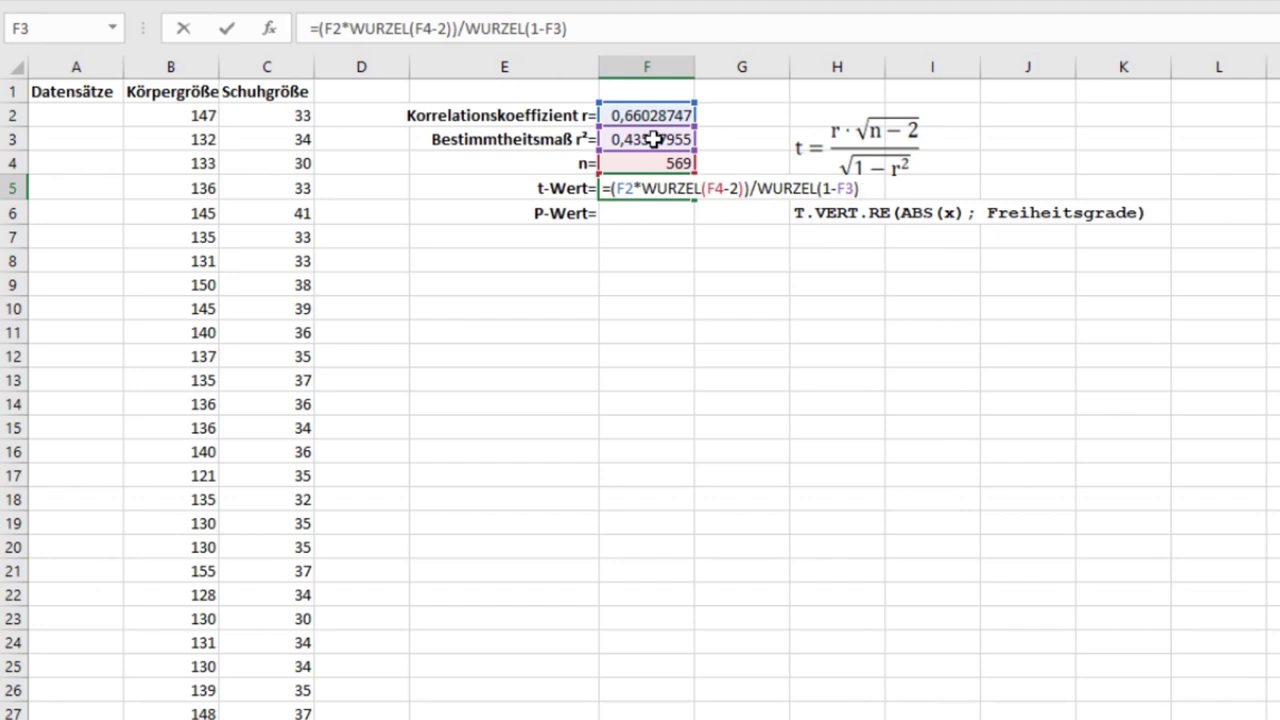
pyautogui.press('Return')
pyautogui.press('Up')
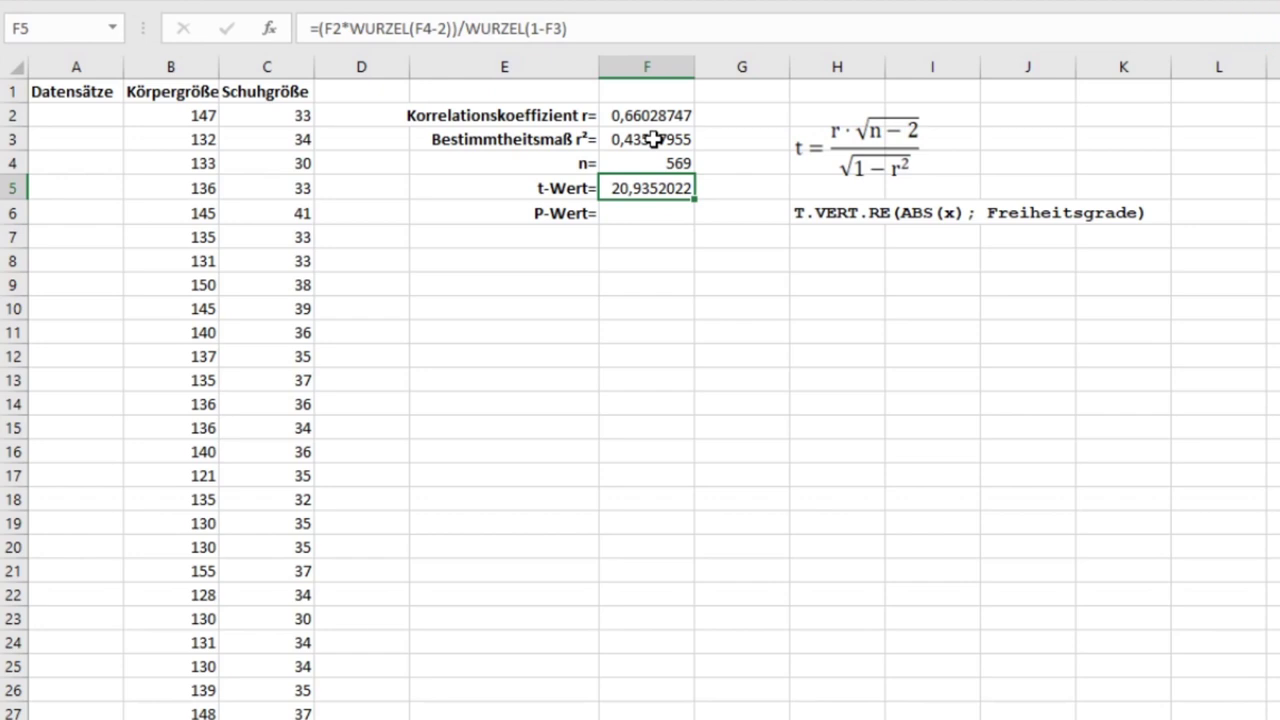
pyautogui.press('Down')
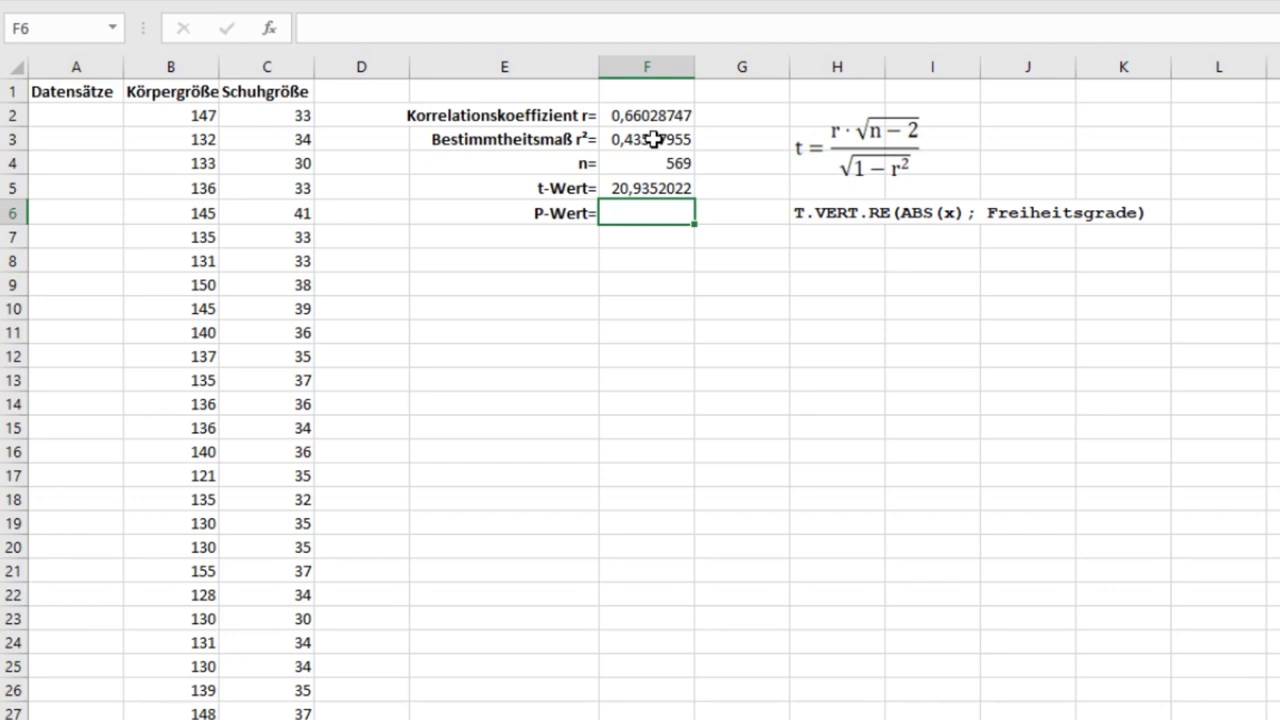
pyautogui.write('=T.VERT.')
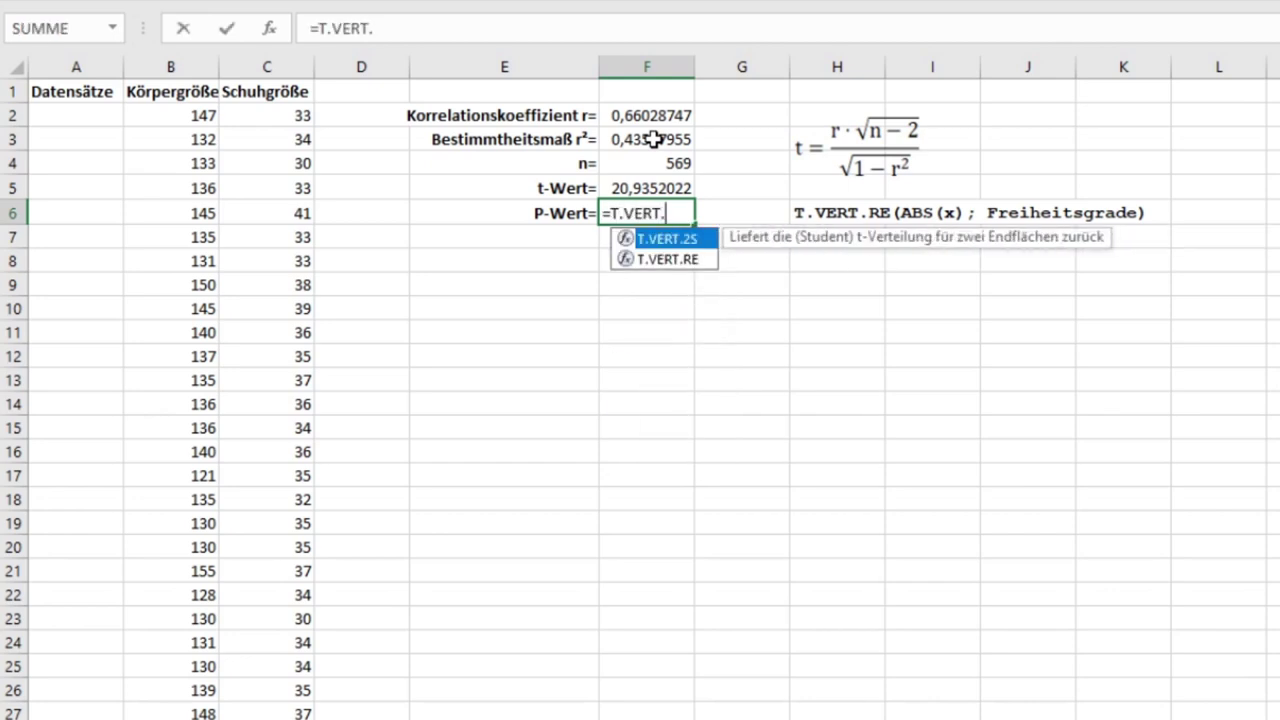
pyautogui.write('RE(')
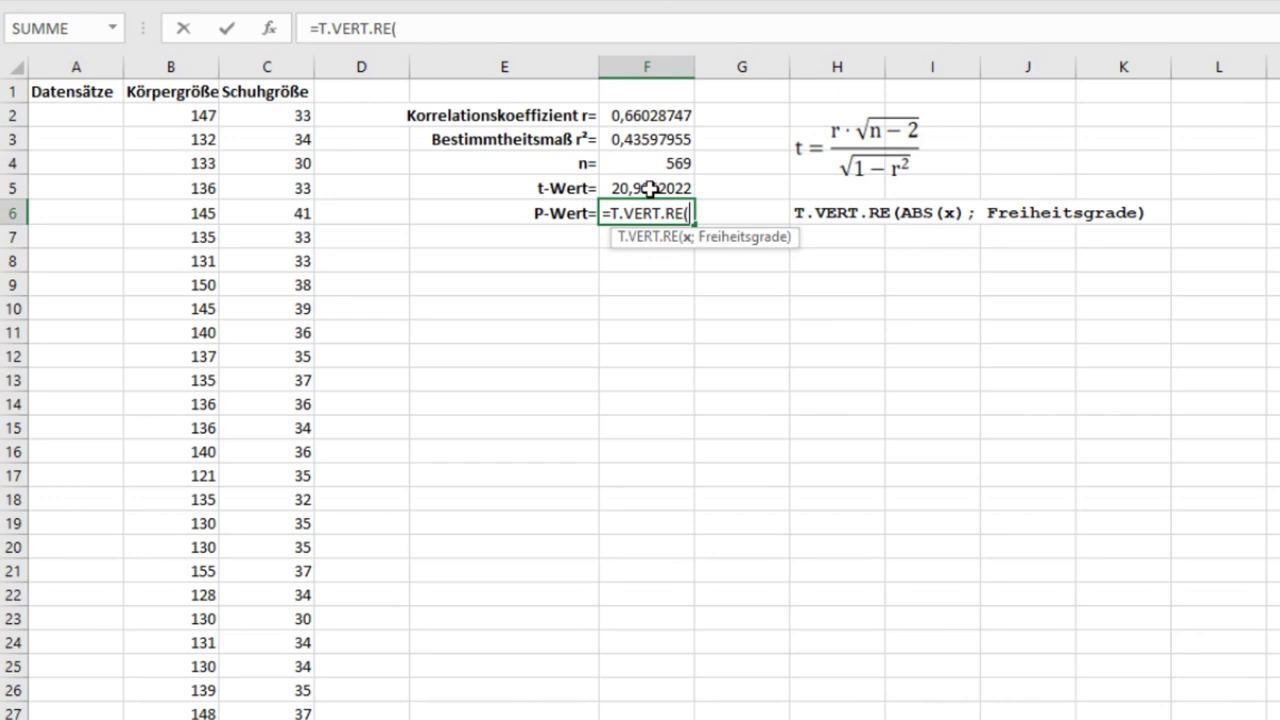
# - Complete =T.VERT.RE(F5;F4-2) in F6 for a p-value of 7,85784E-73
pyautogui.click(651, 189)
pyautogui.write(';')
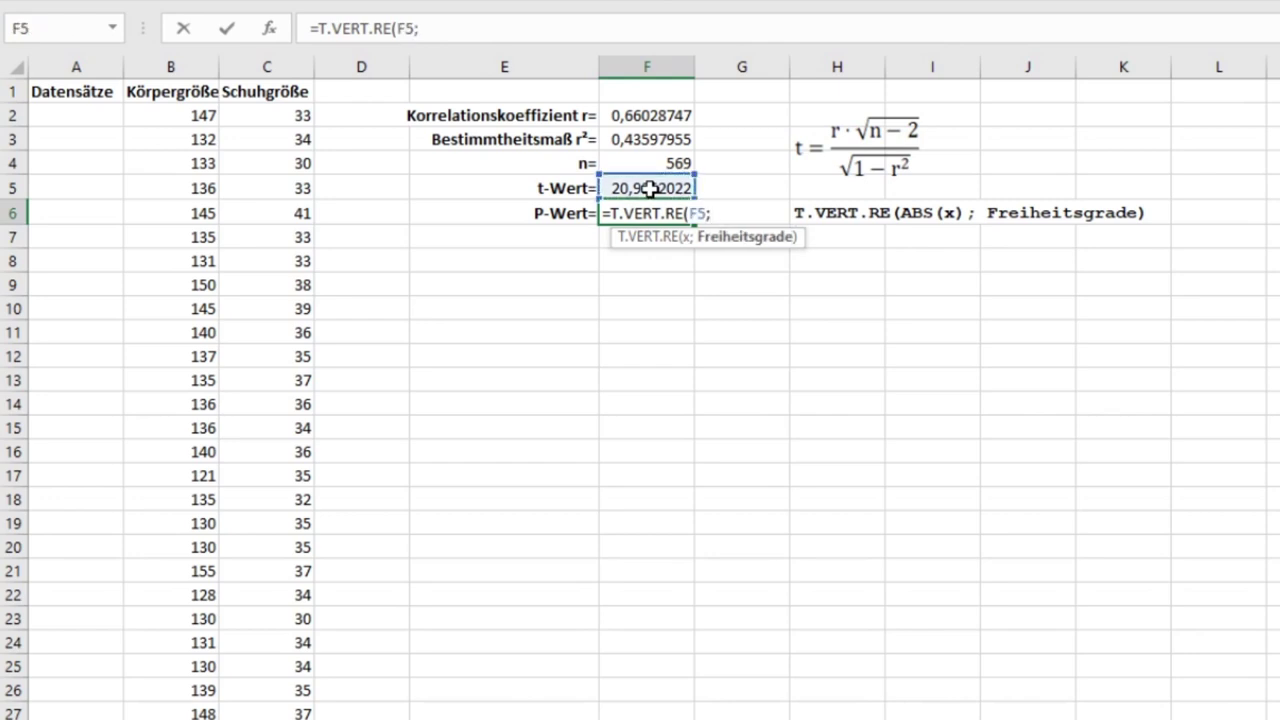
pyautogui.click(651, 163)
pyautogui.write('-2)')
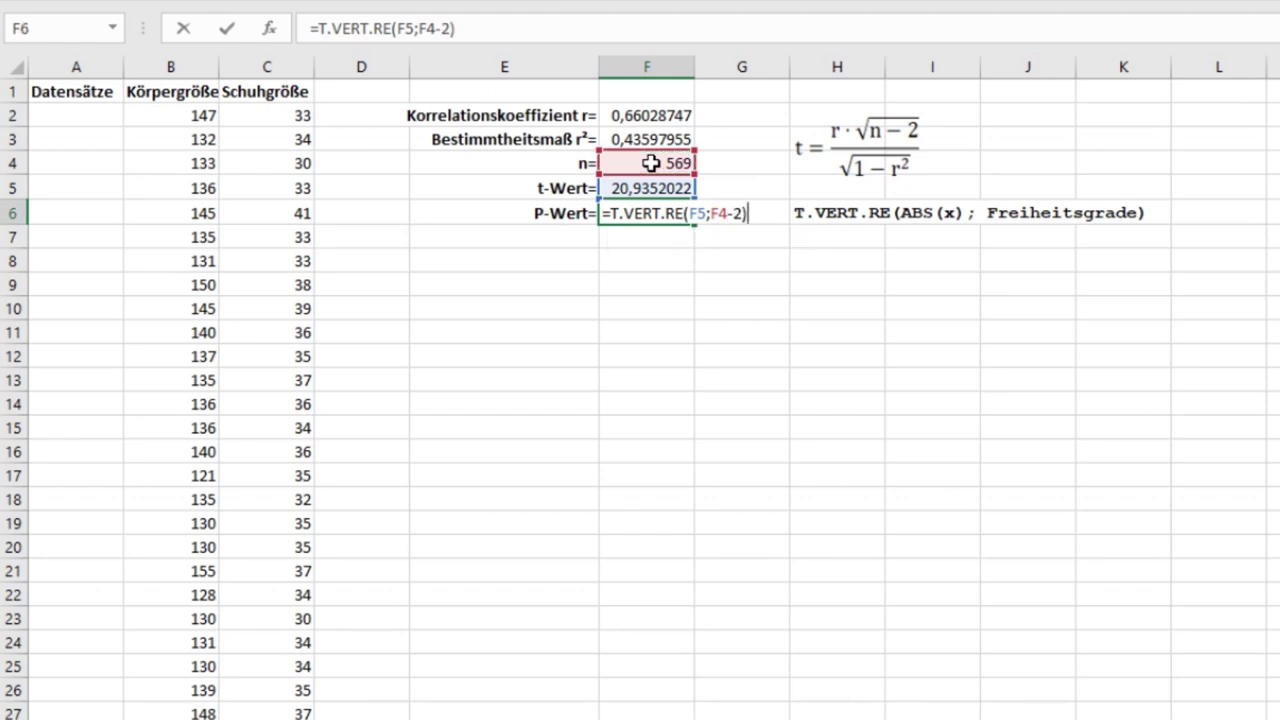
pyautogui.press('Return')
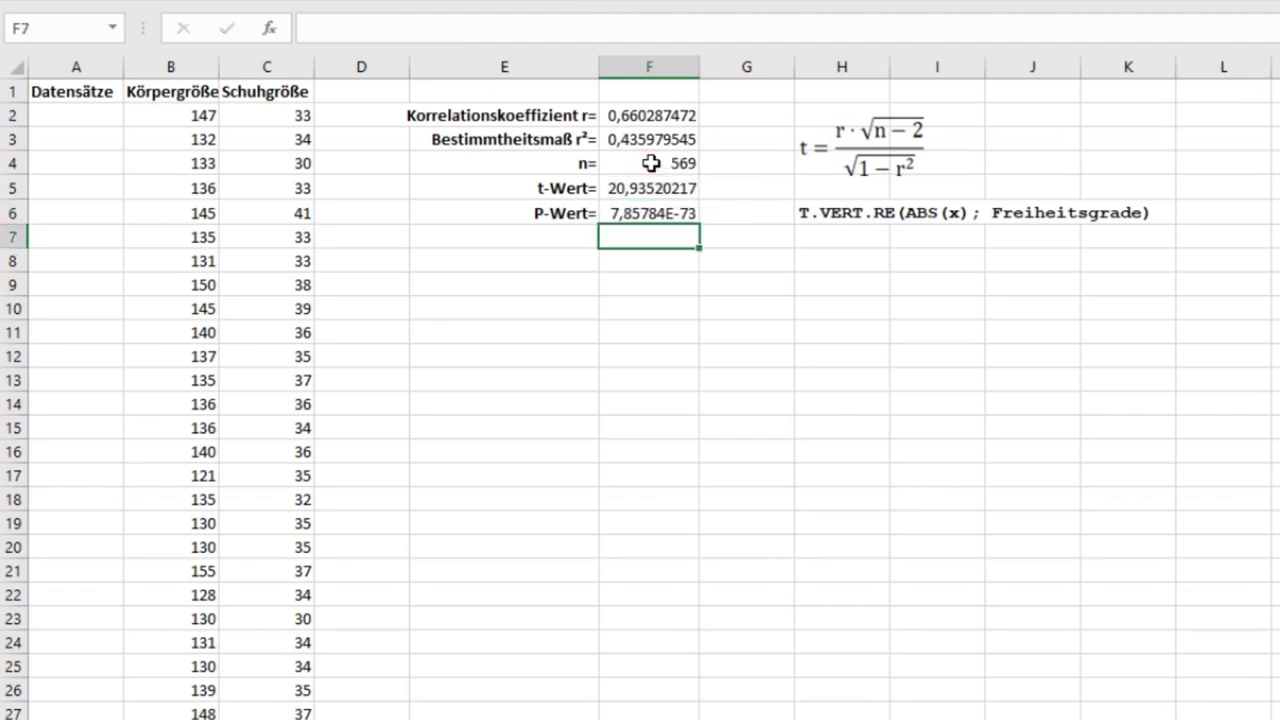
pyautogui.press('Up')
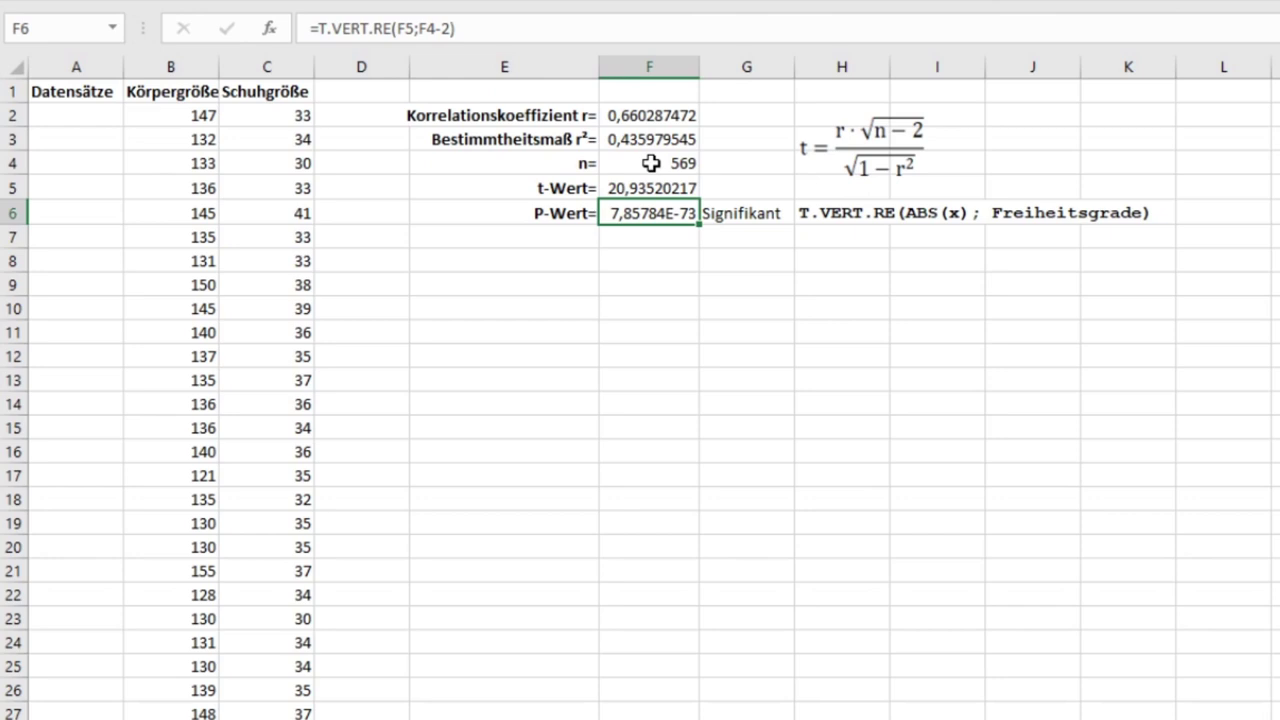
# - Review the r and r² formulas in F2 and F3
pyautogui.click(625, 114)
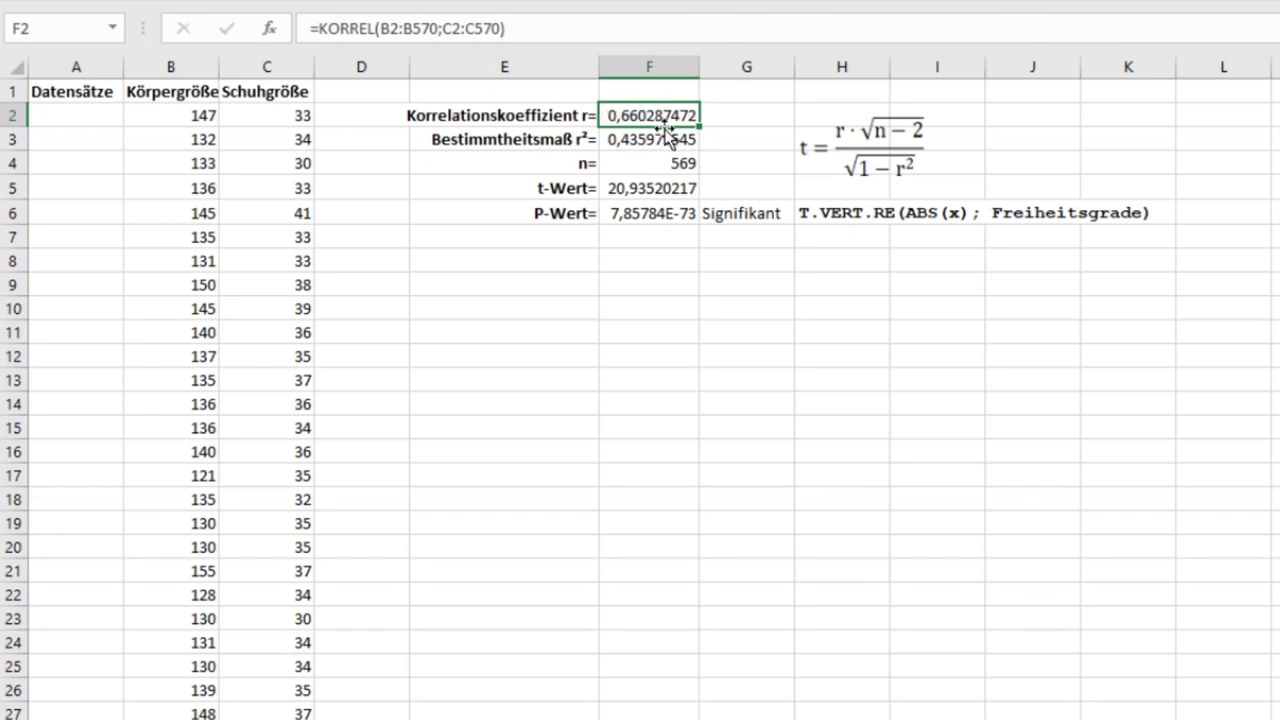
pyautogui.click(641, 143)
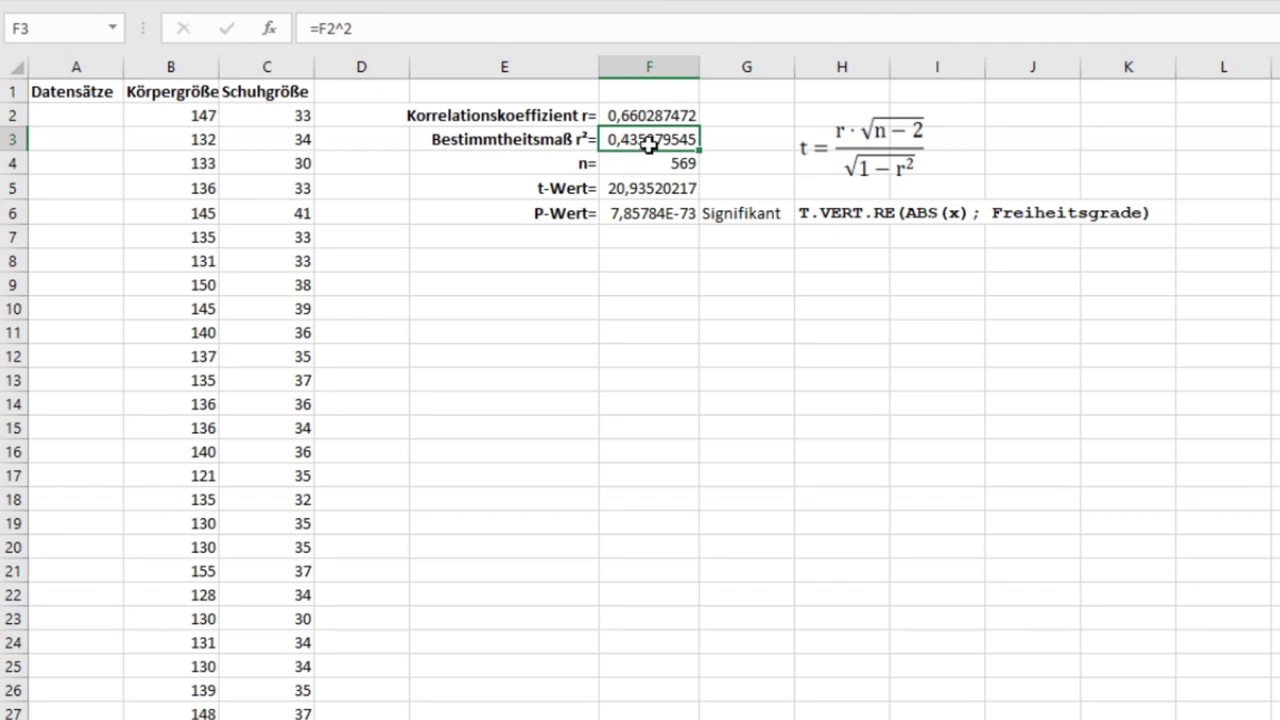
pyautogui.click(655, 116)
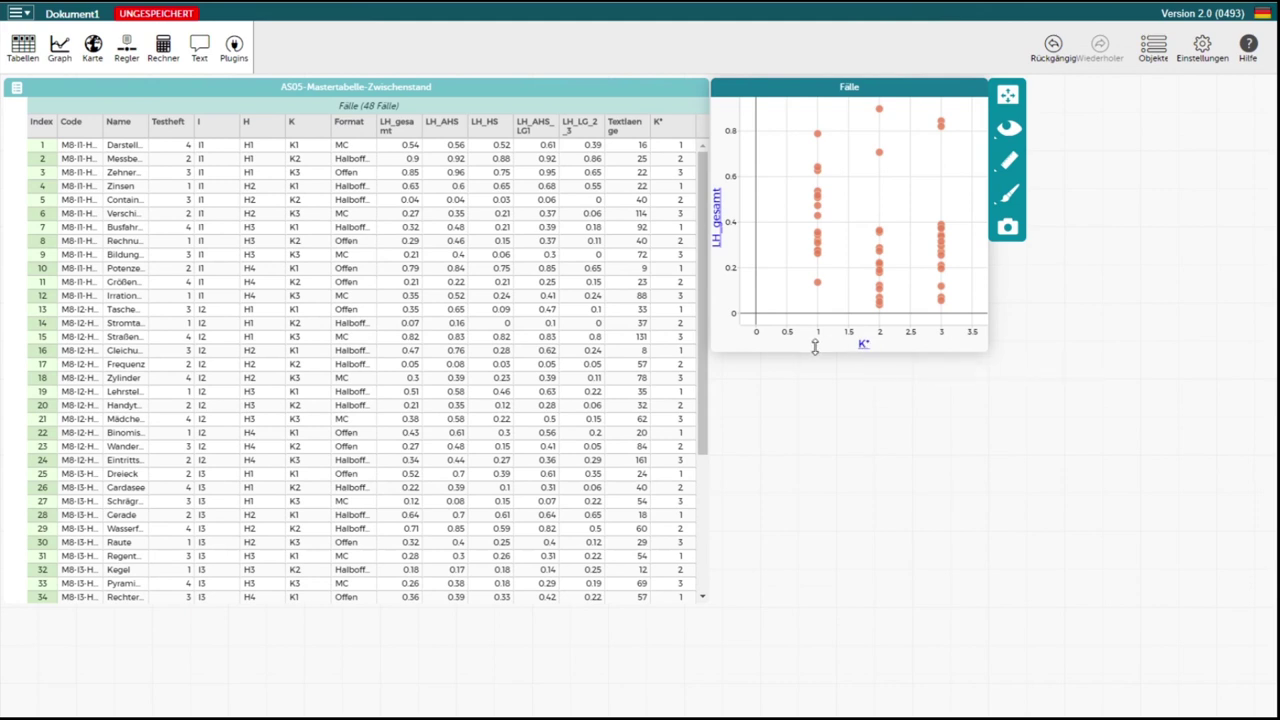
pyautogui.moveTo(816, 228)
pyautogui.click(1012, 164)
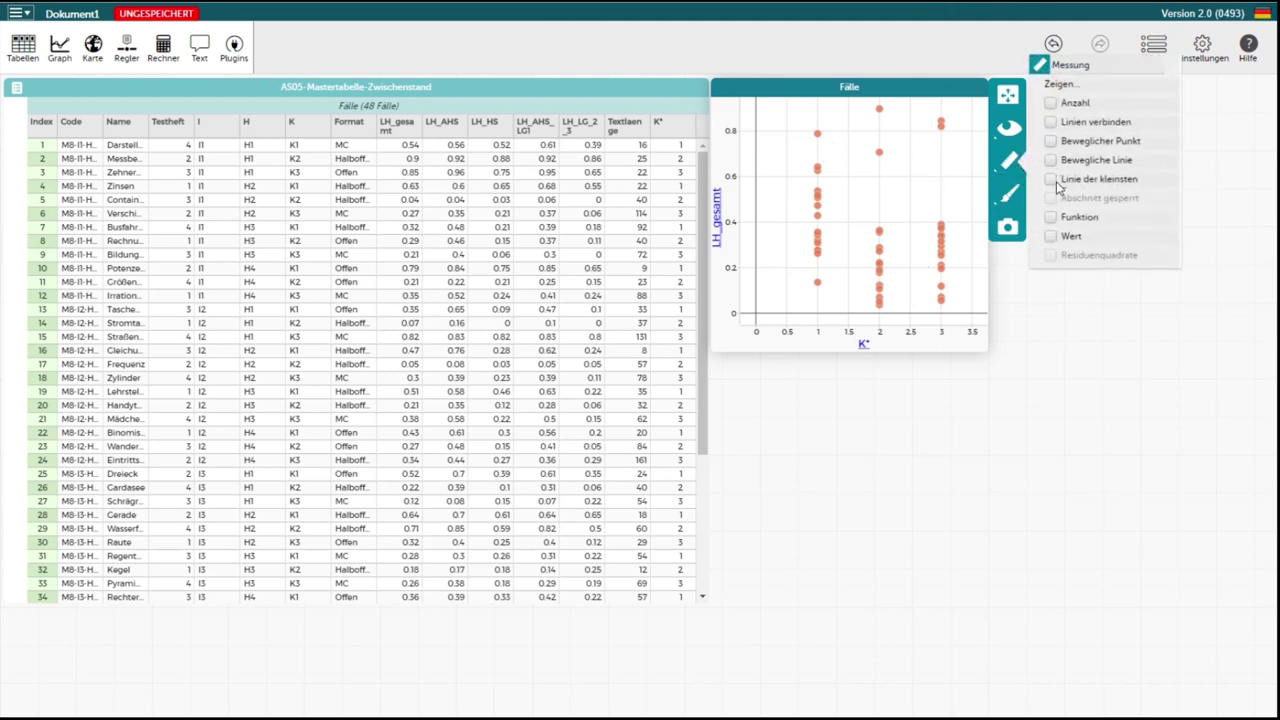
pyautogui.click(1009, 158)
pyautogui.click(1009, 158)
pyautogui.click(1051, 180)
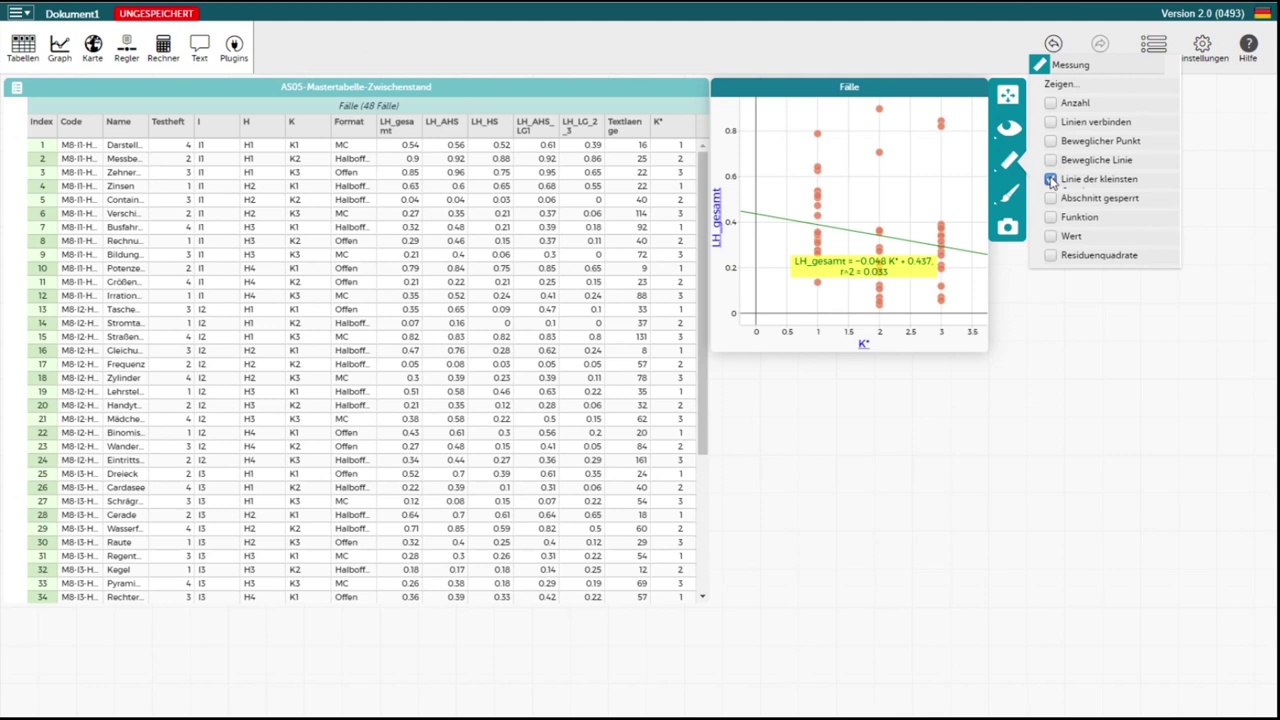
pyautogui.click(1050, 179)
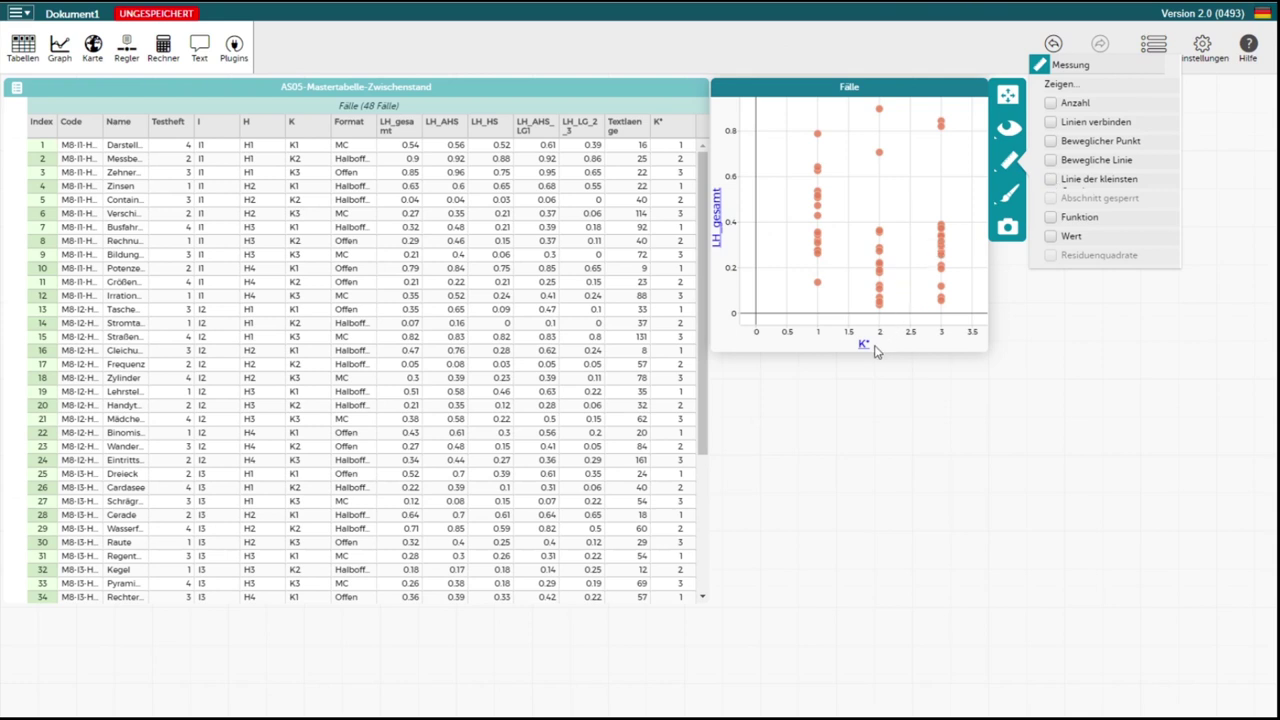
pyautogui.click(864, 346)
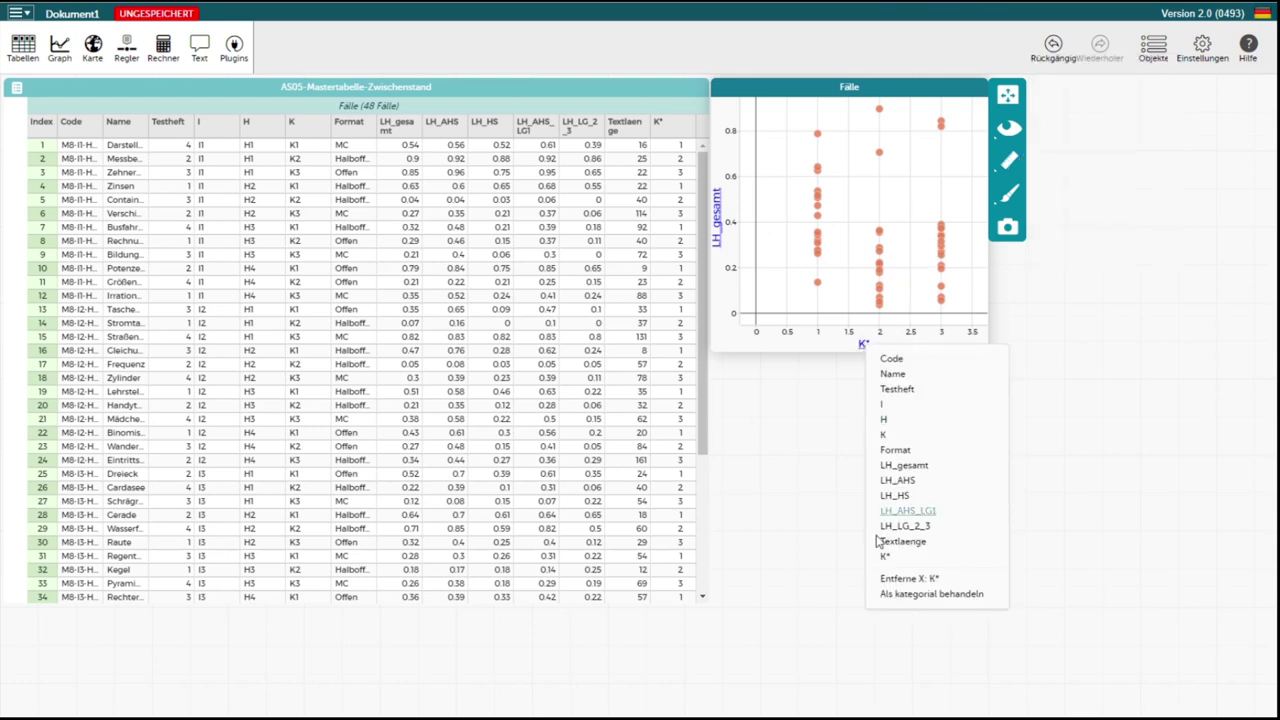
# - Treat K* as categorical and show each group's LH_gesamt mean with standard-deviation bands
pyautogui.click(926, 595)
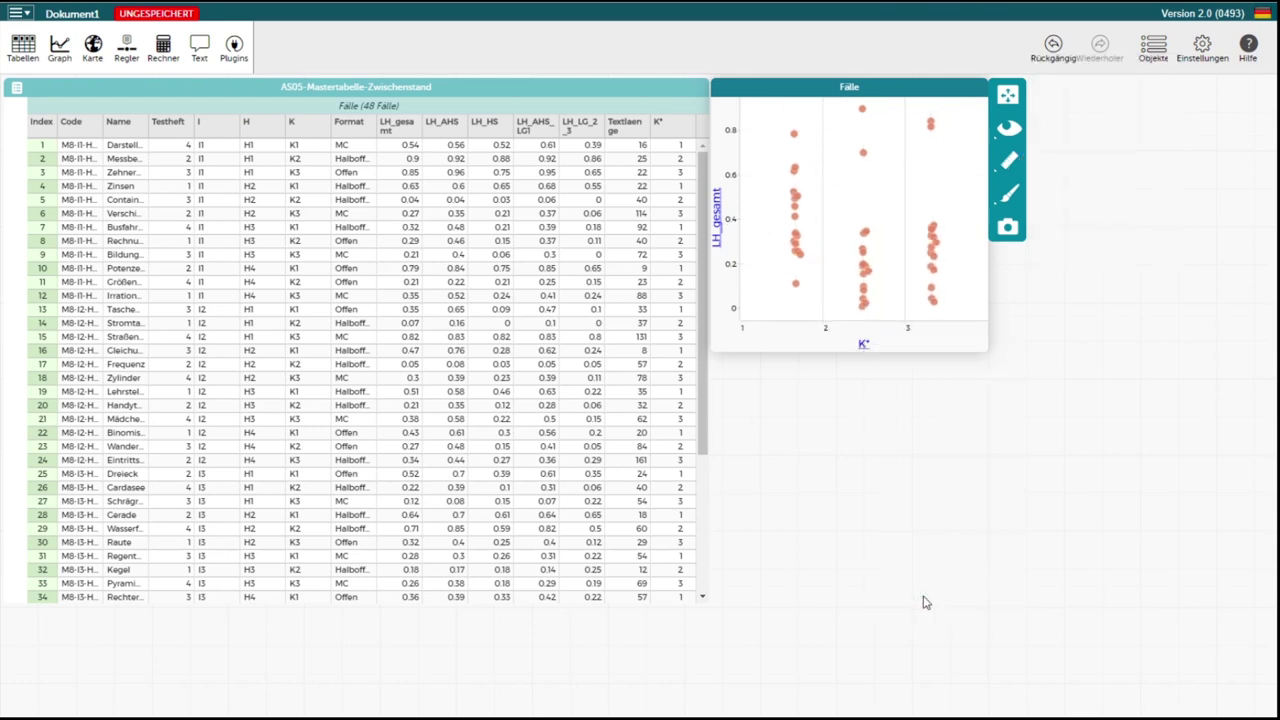
pyautogui.click(1009, 170)
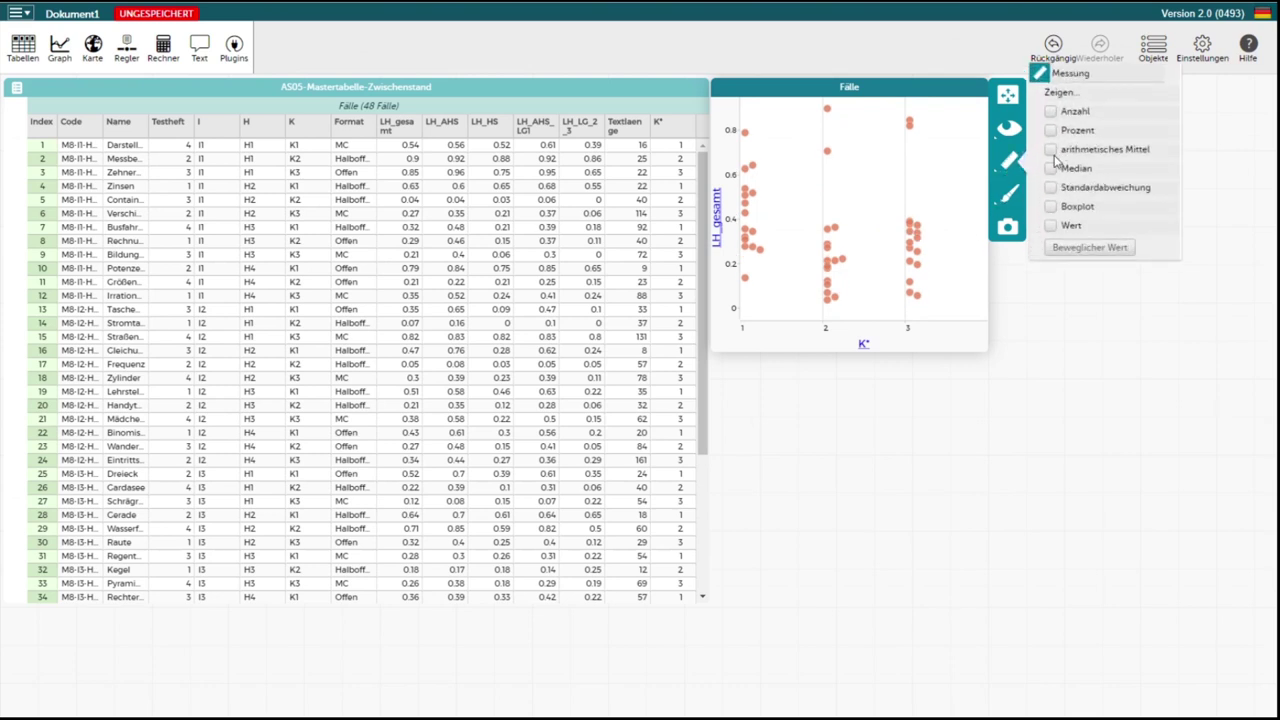
pyautogui.click(1050, 187)
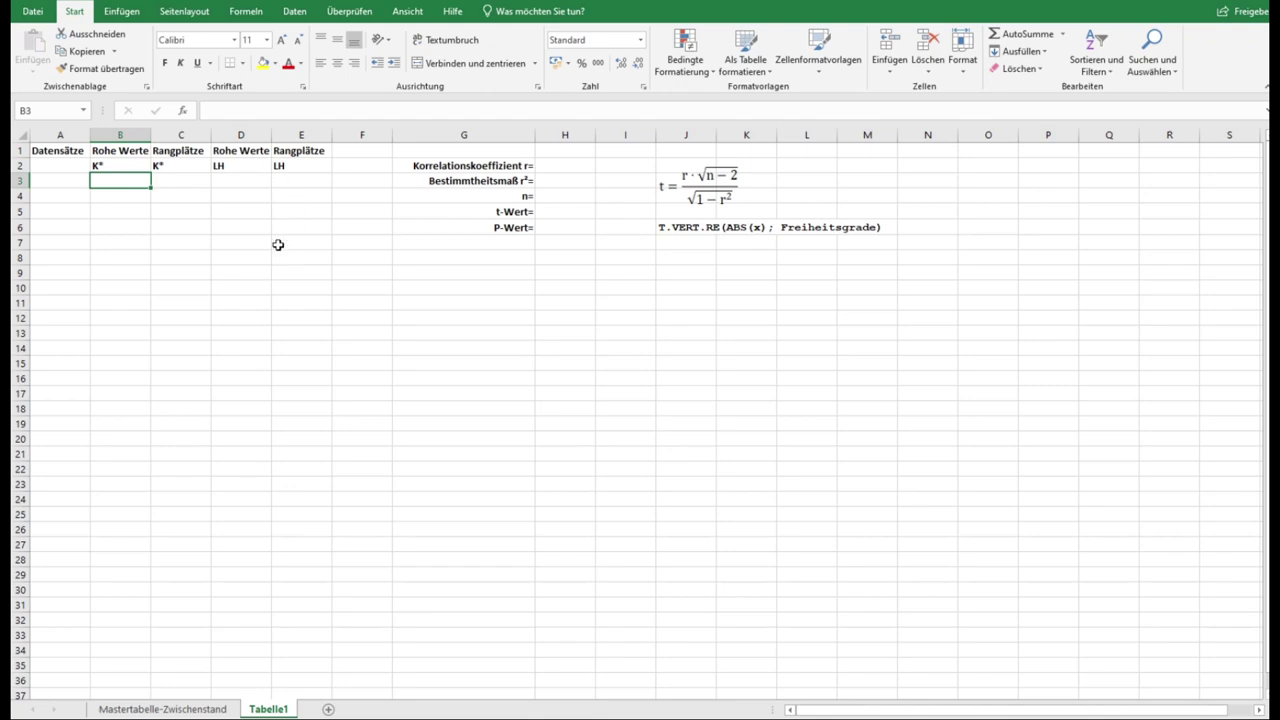
# - Copy the K* values from column N of Mastertabelle-Zwischenstand and paste them as values at Tabelle1!B3
pyautogui.click(181, 711)
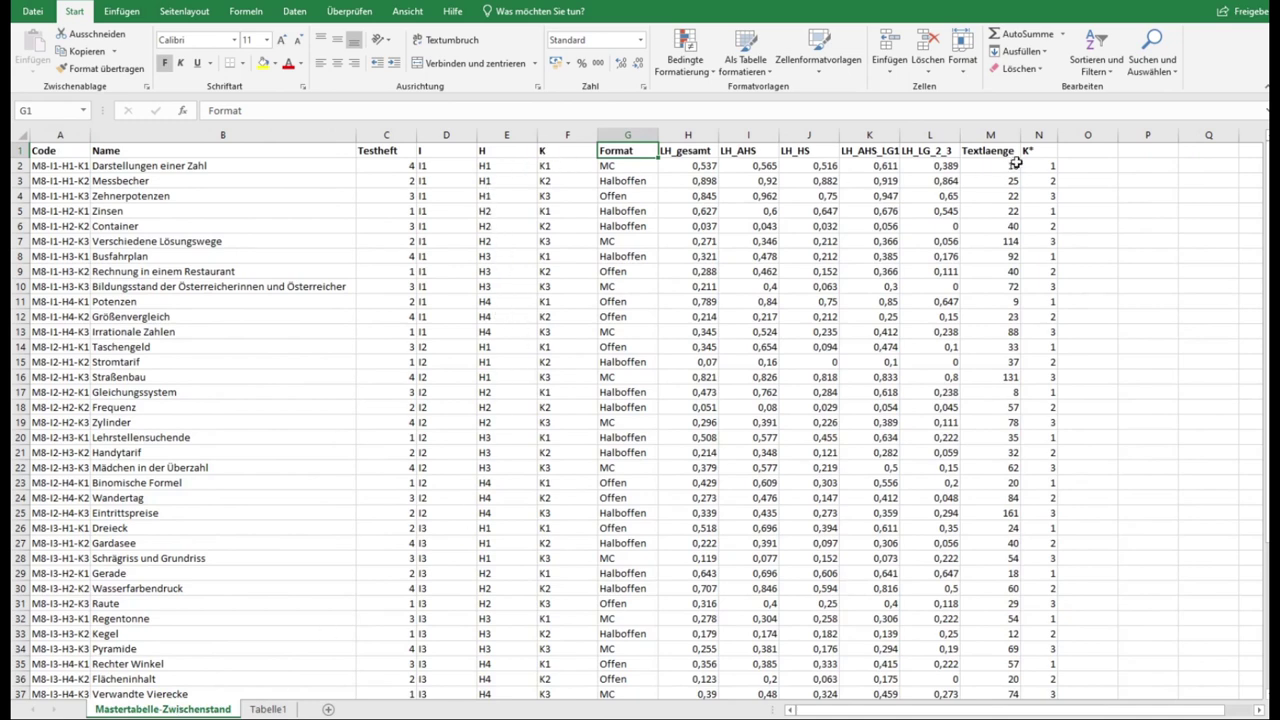
pyautogui.moveTo(1043, 165); pyautogui.dragTo(1112, 668)
pyautogui.moveTo(1060, 716)
pyautogui.mouseDown()
pyautogui.moveTo(1033, 709)
pyautogui.moveTo(1034, 668)
pyautogui.mouseUp()
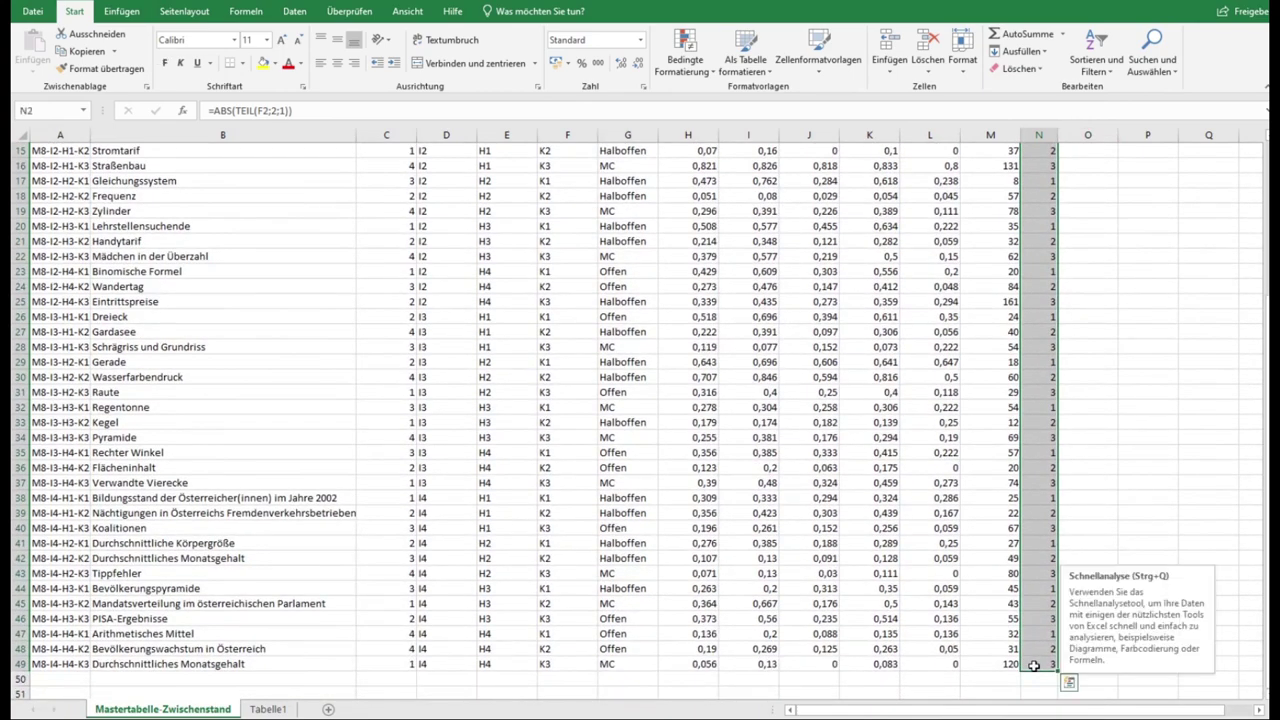
pyautogui.hotkey('ctrl', 'c')
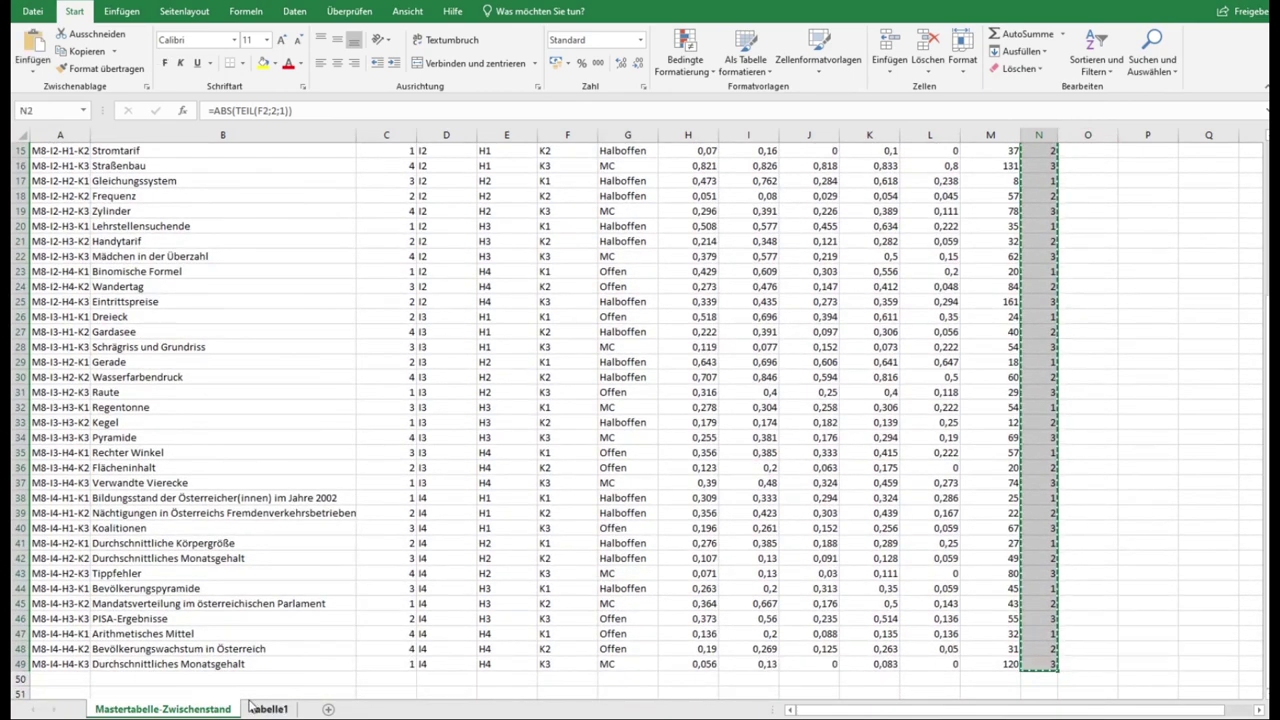
pyautogui.click(268, 710)
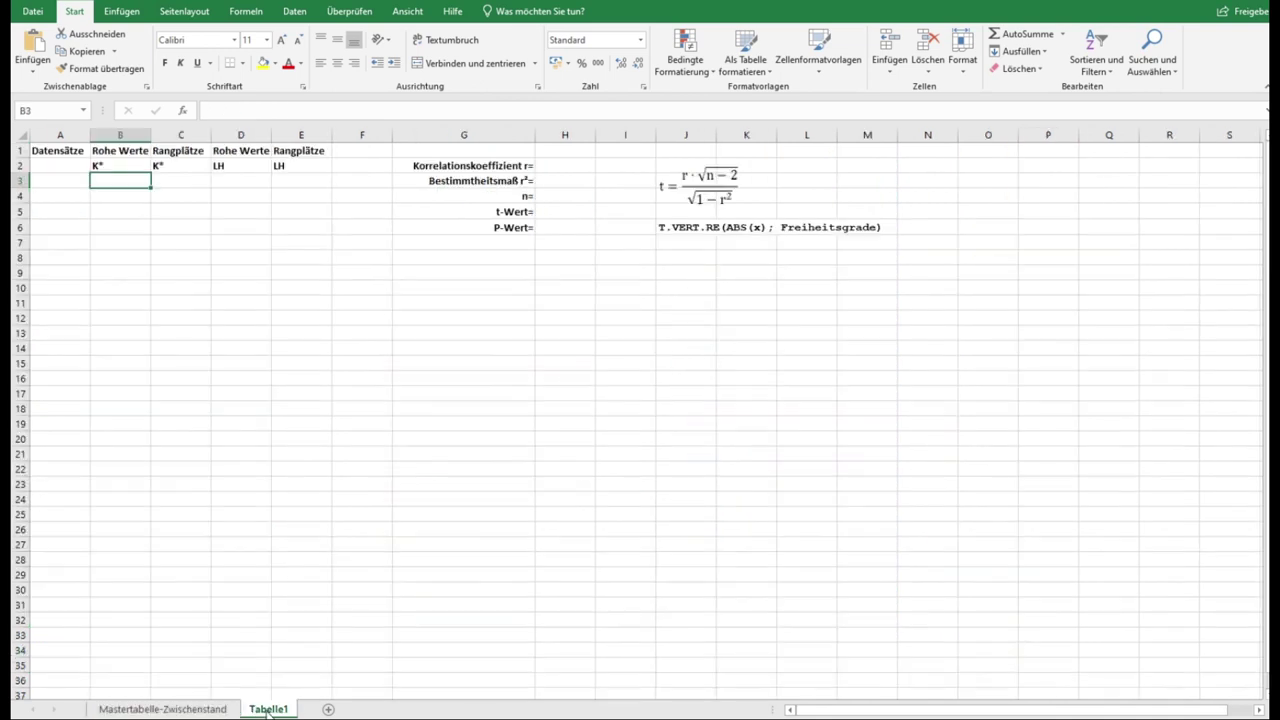
pyautogui.rightClick(99, 183)
pyautogui.click(153, 251)
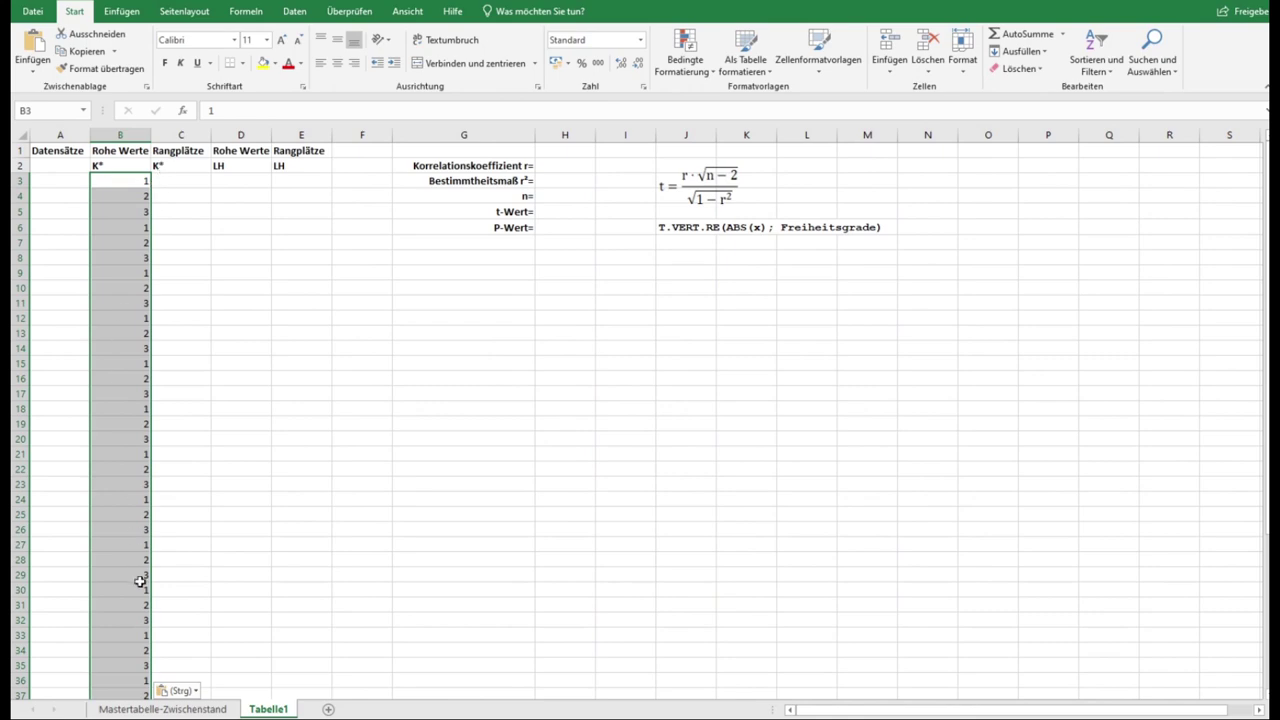
# - Paste the LH_gesamt values from column H as values at D3, then begin =RANG.MITTELW( in C3
pyautogui.click(189, 709)
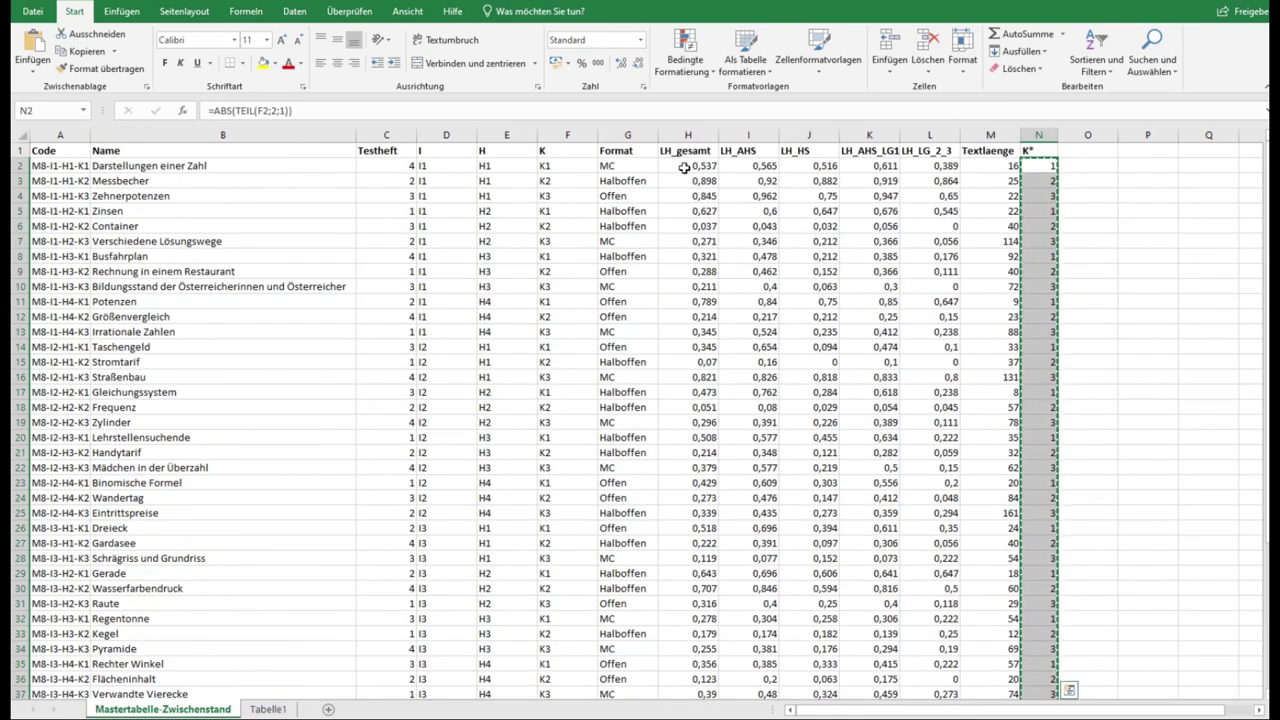
pyautogui.moveTo(698, 165)
pyautogui.mouseDown()
pyautogui.moveTo(706, 694)
pyautogui.moveTo(710, 645)
pyautogui.mouseUp()
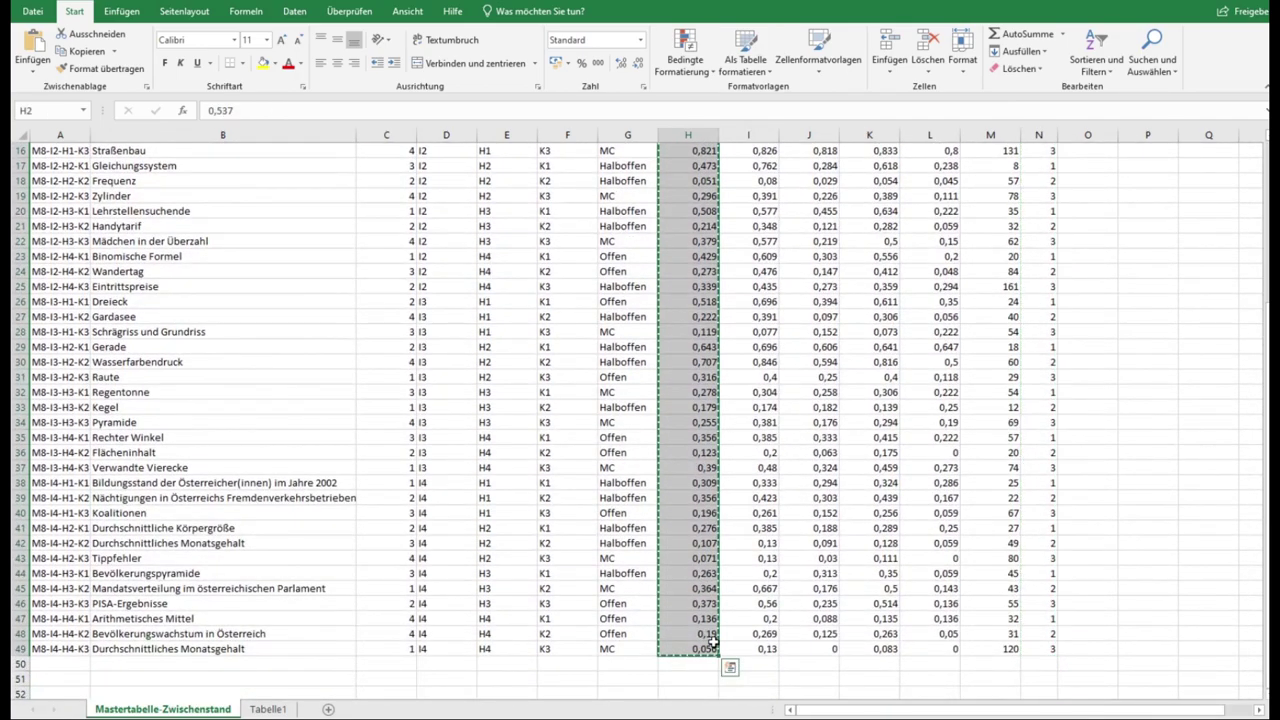
pyautogui.click(280, 708)
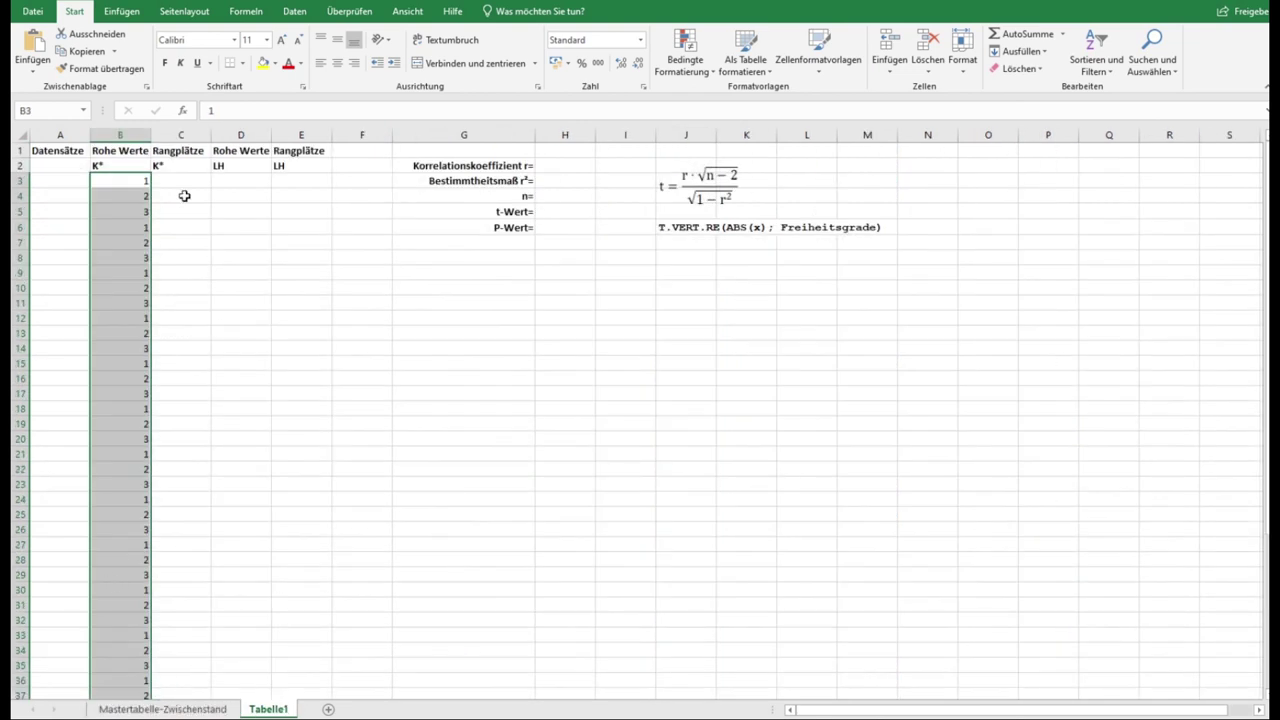
pyautogui.rightClick(243, 181)
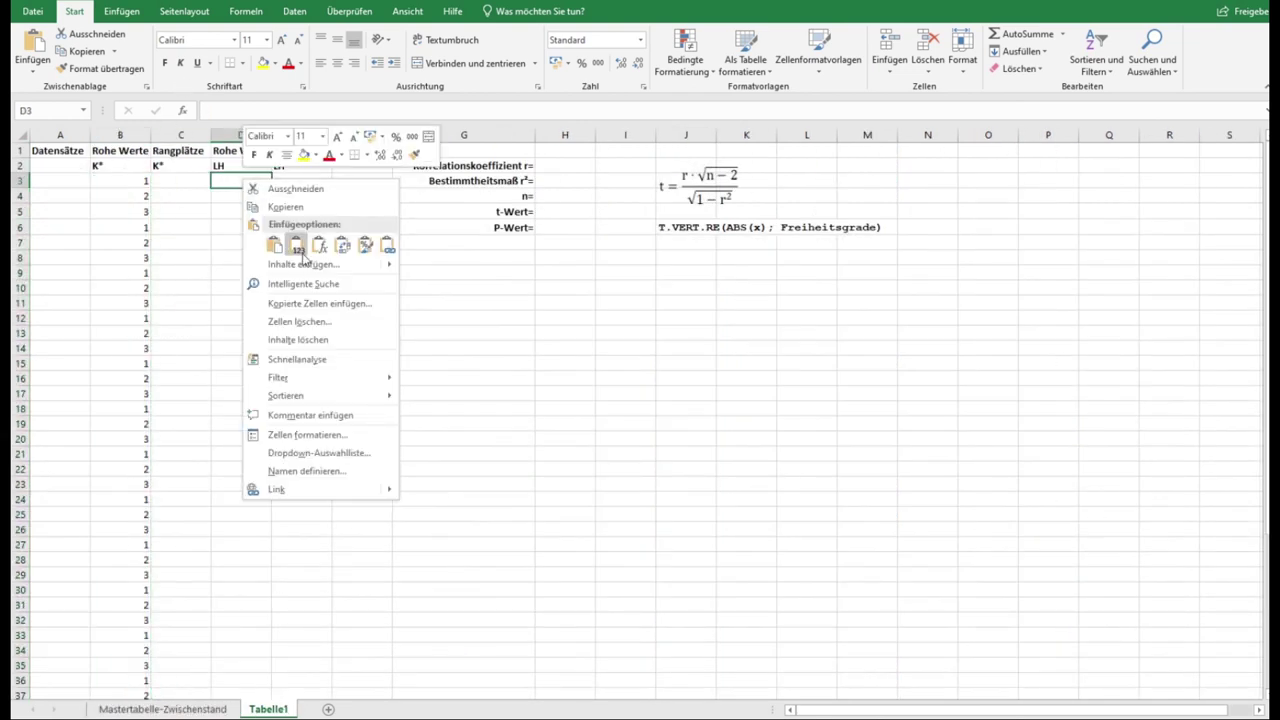
pyautogui.click(297, 246)
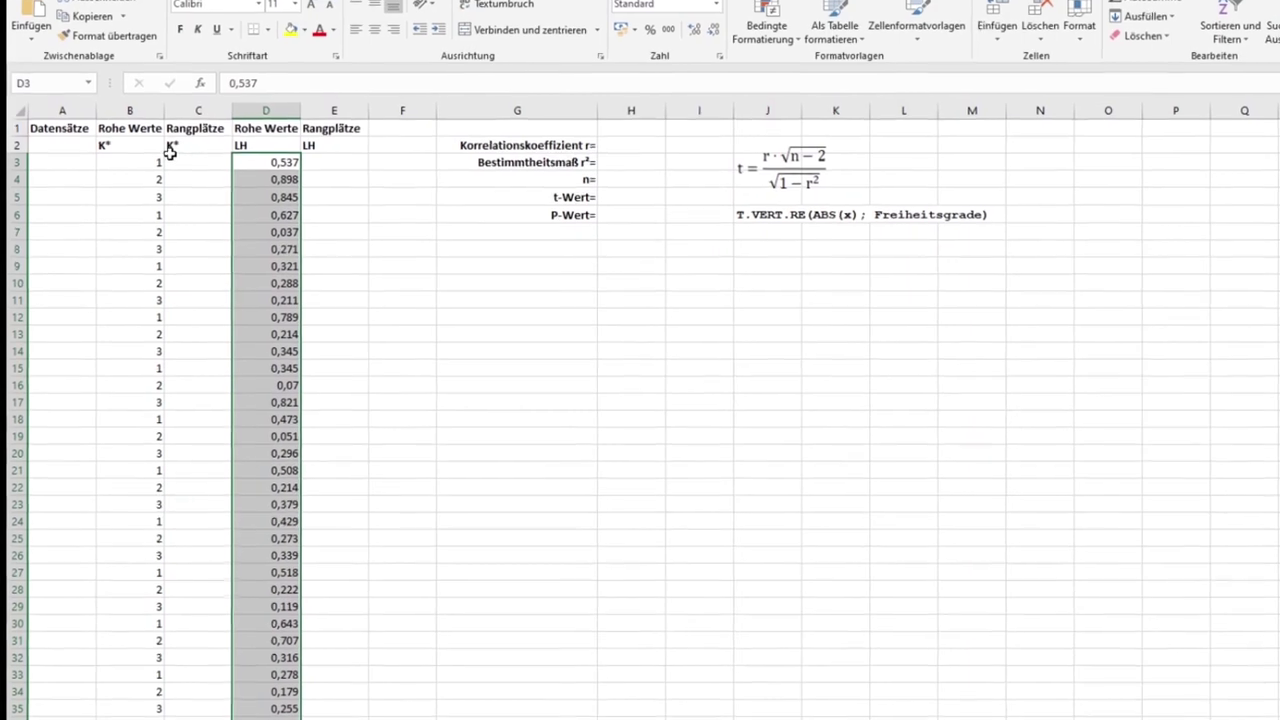
pyautogui.click(198, 162)
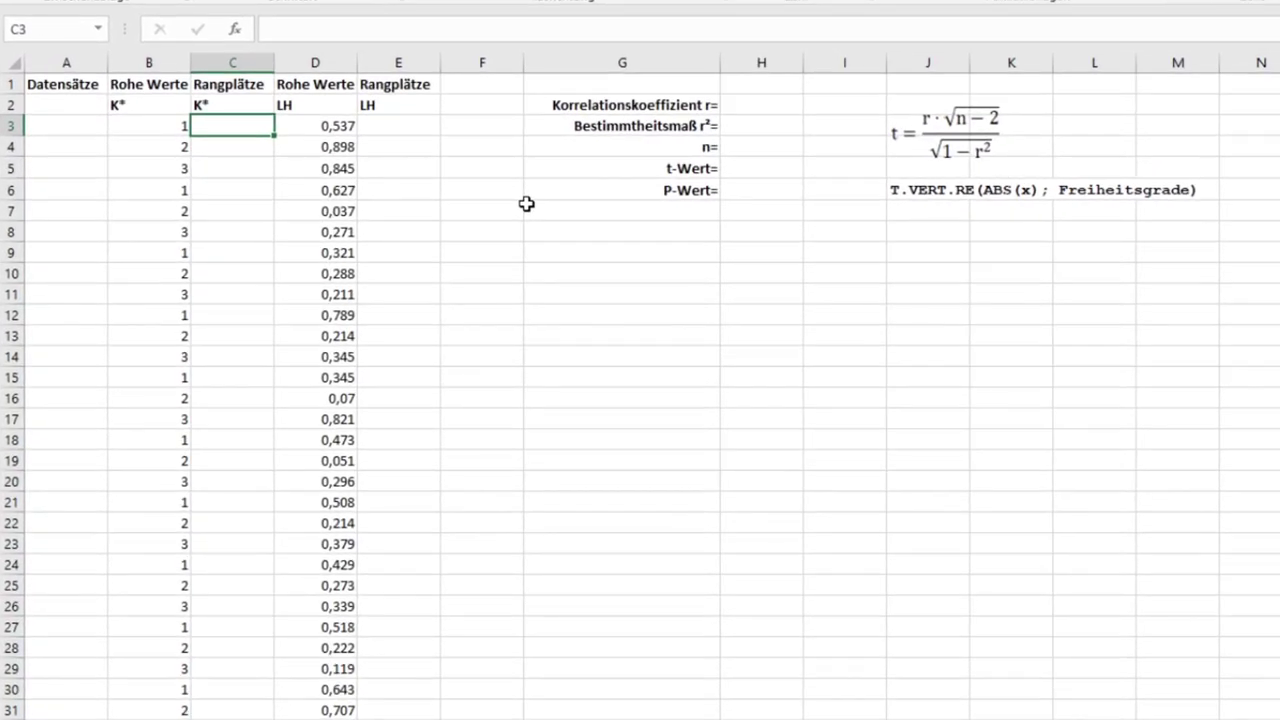
pyautogui.write('=')
pyautogui.write('RA')
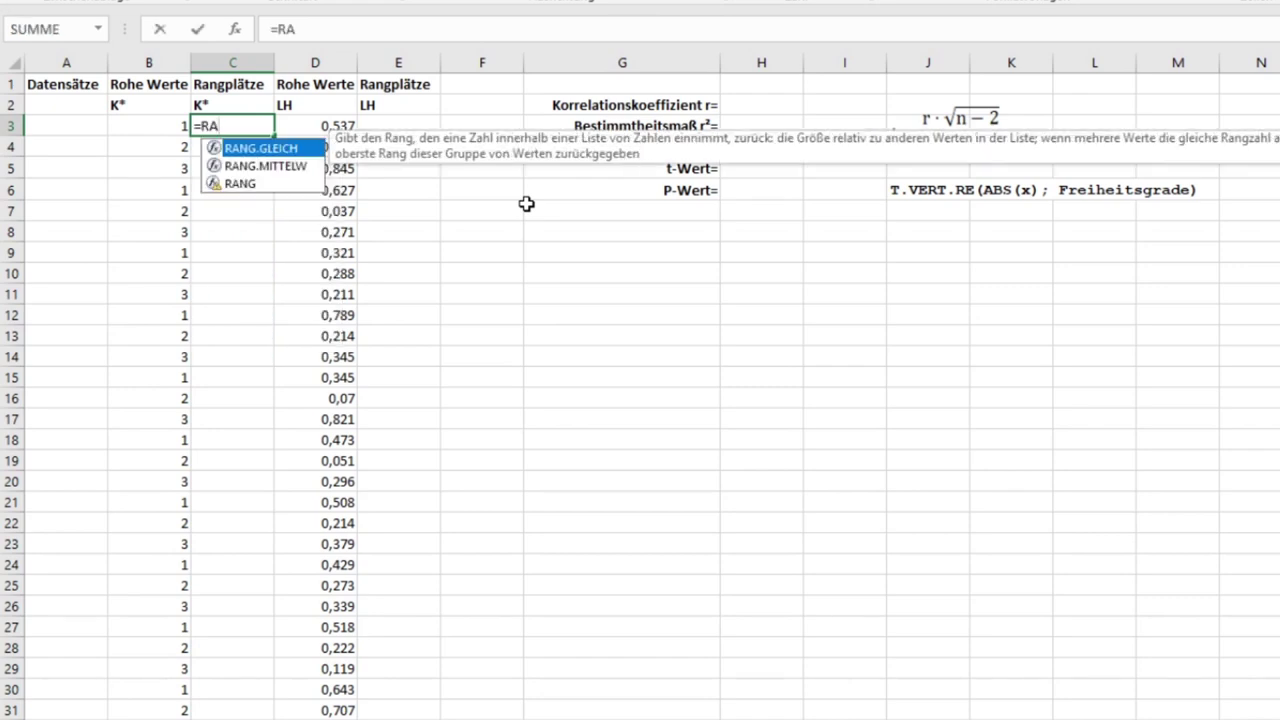
pyautogui.write('NG')
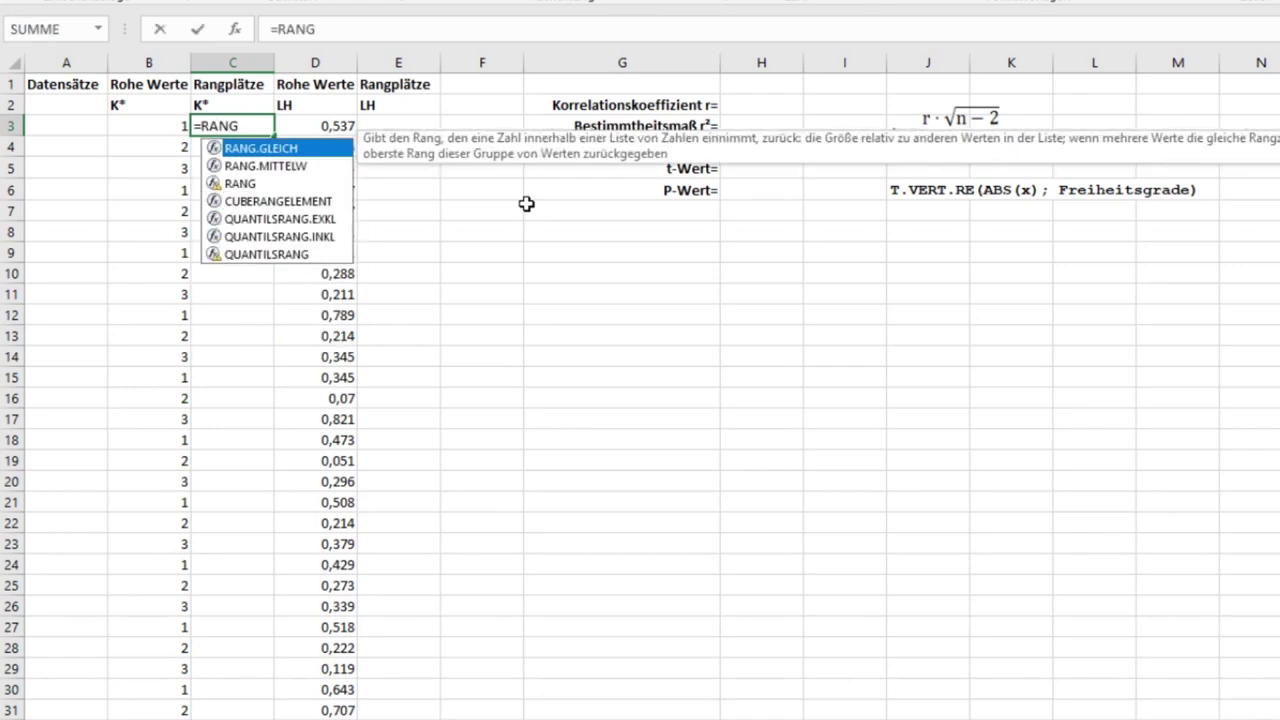
pyautogui.write('.MITTELW(')
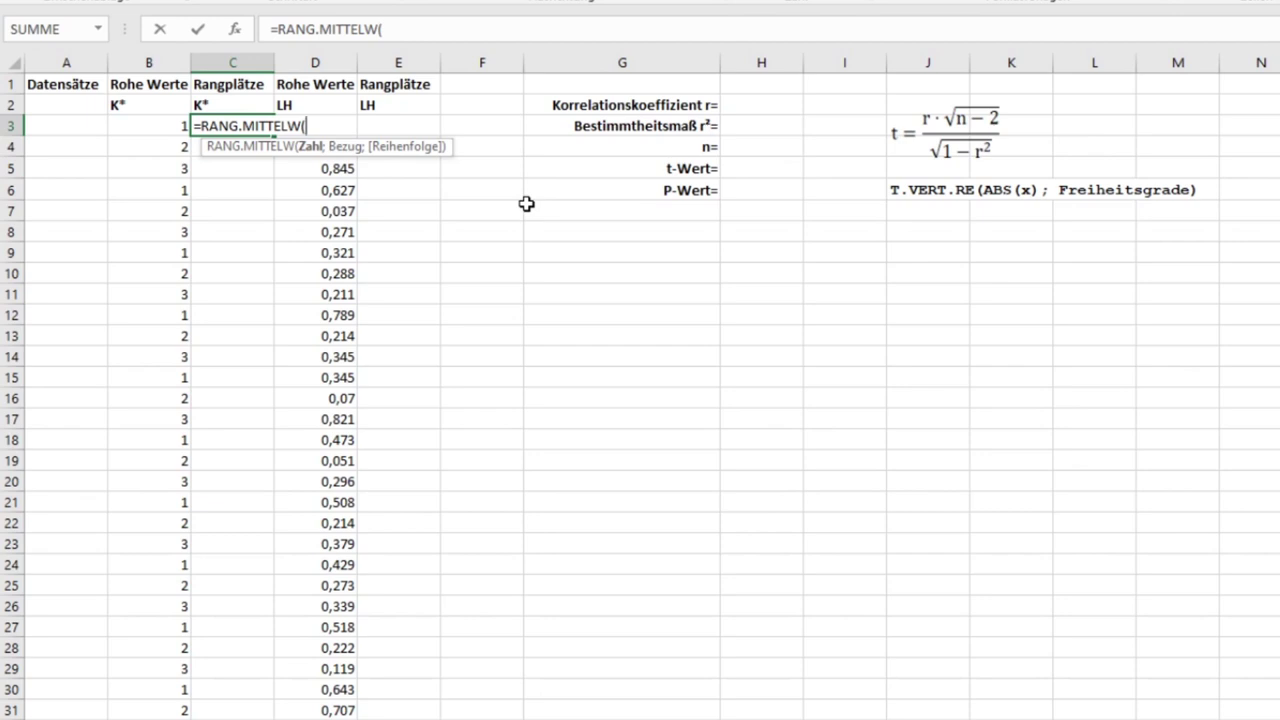
# - Complete C3 as =RANG.MITTELW(B3;B$3:B$50;1), ranking the first K* value ascending to 8,5
pyautogui.click(139, 123)
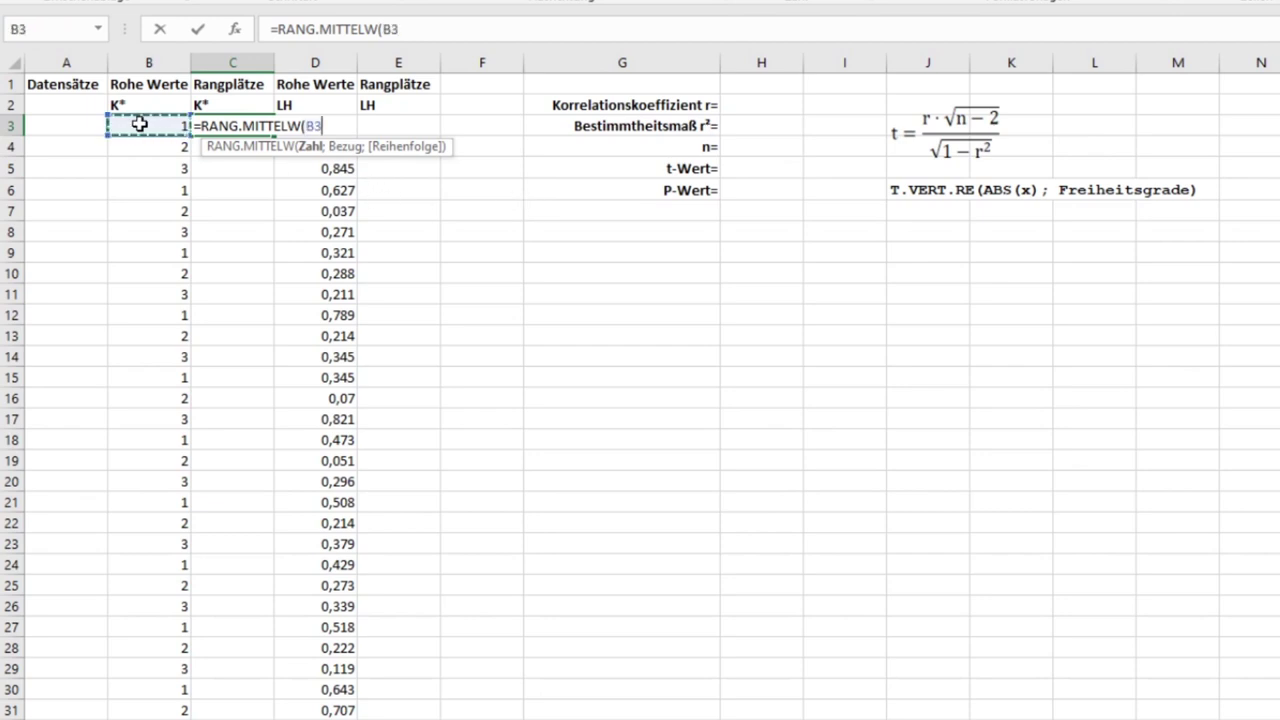
pyautogui.write(';')
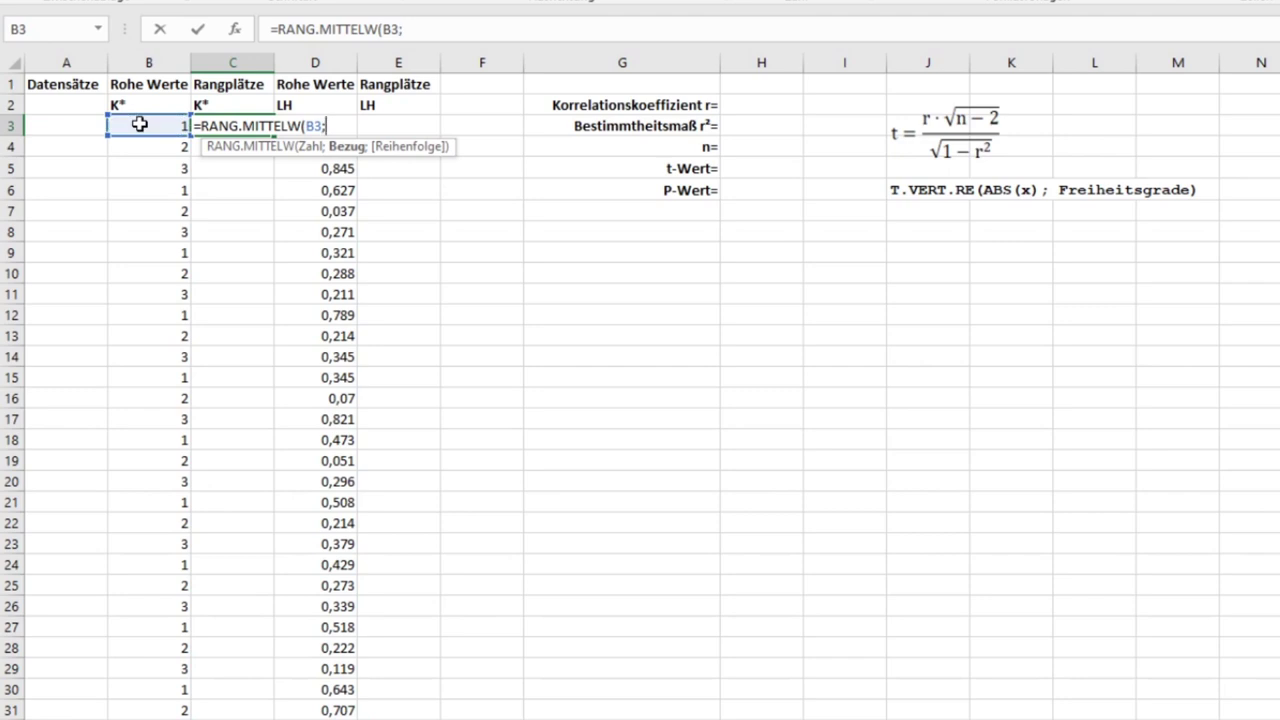
pyautogui.moveTo(139, 123); pyautogui.dragTo(140, 712)
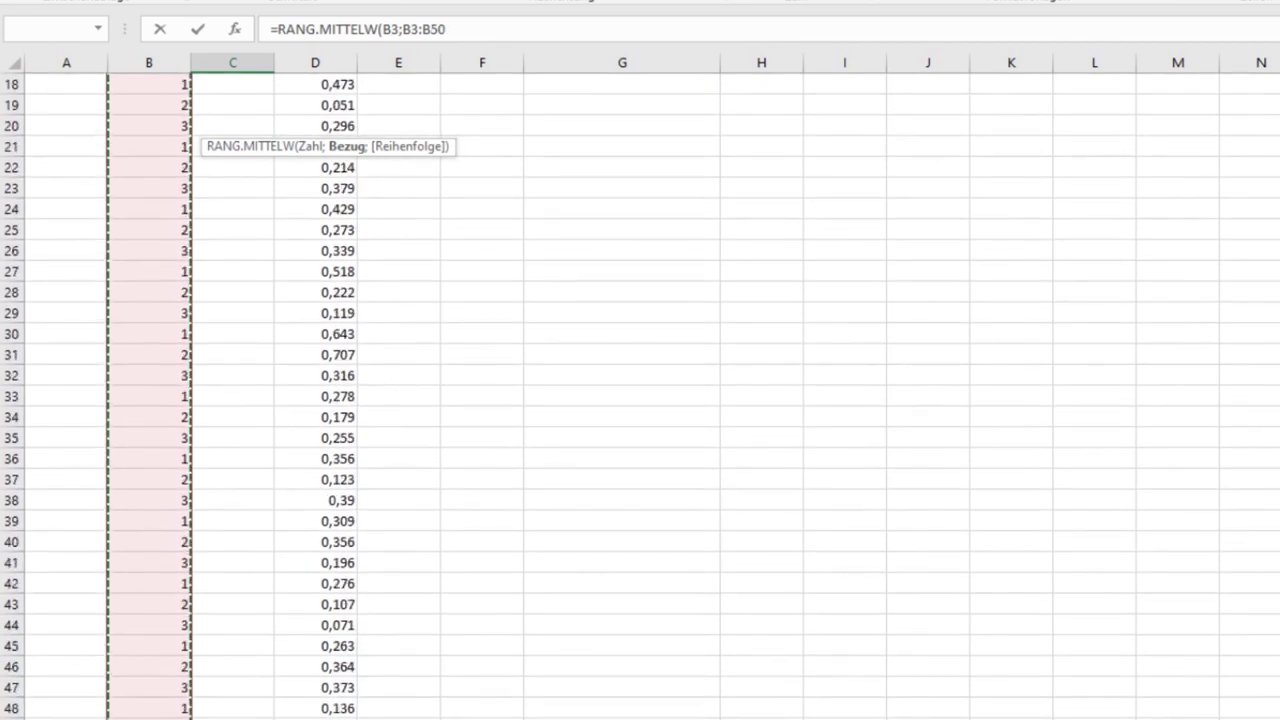
pyautogui.moveTo(140, 712); pyautogui.dragTo(140, 716)
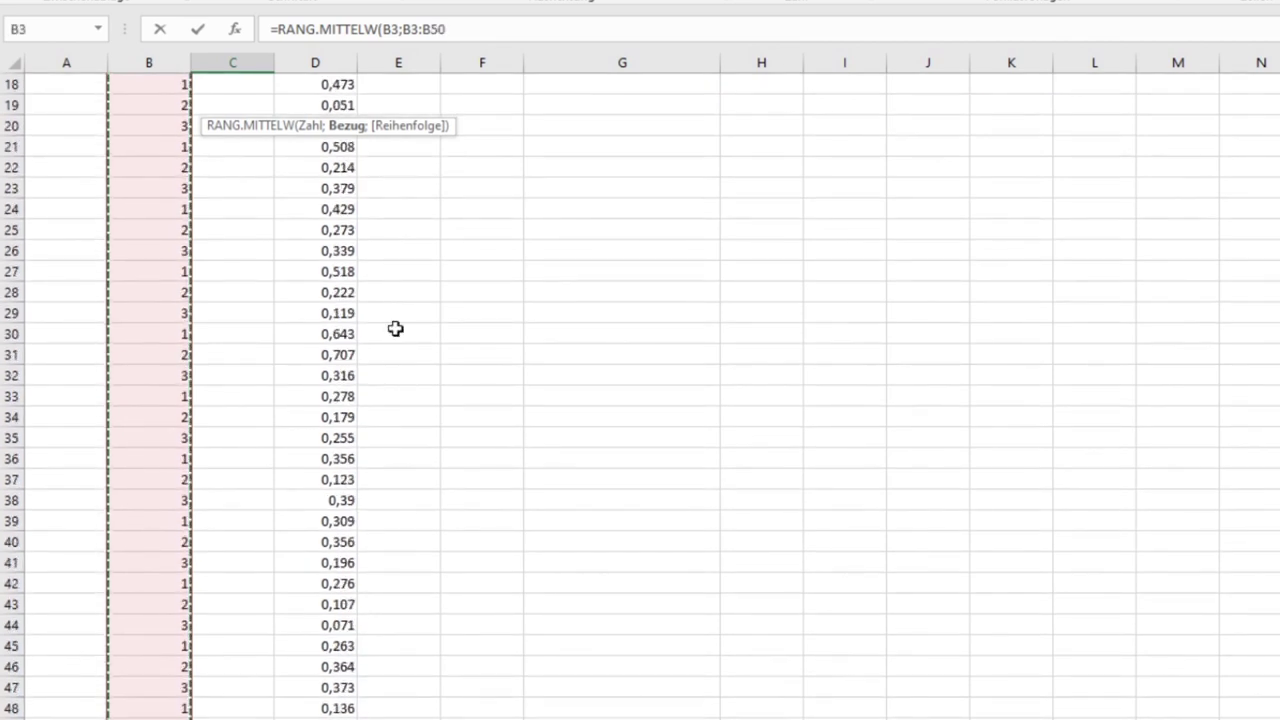
pyautogui.click(450, 26)
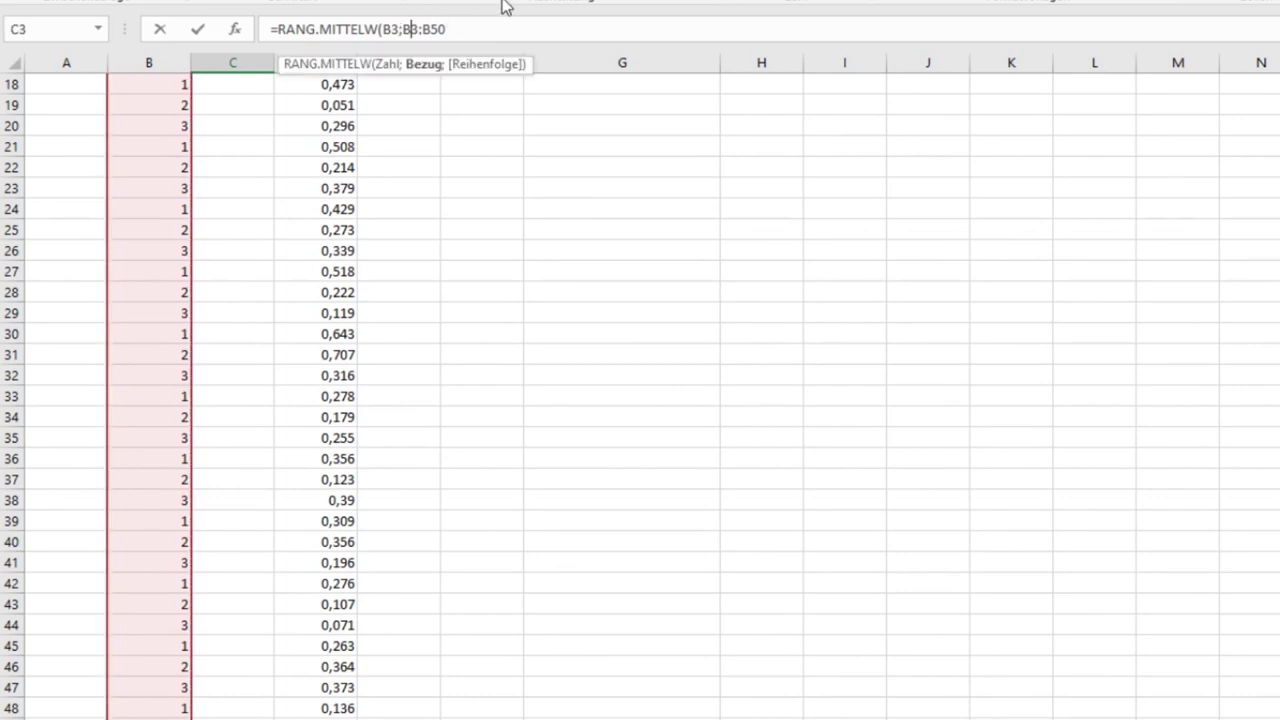
pyautogui.write('$')
pyautogui.press('Right')
pyautogui.write('$')
pyautogui.write(';')
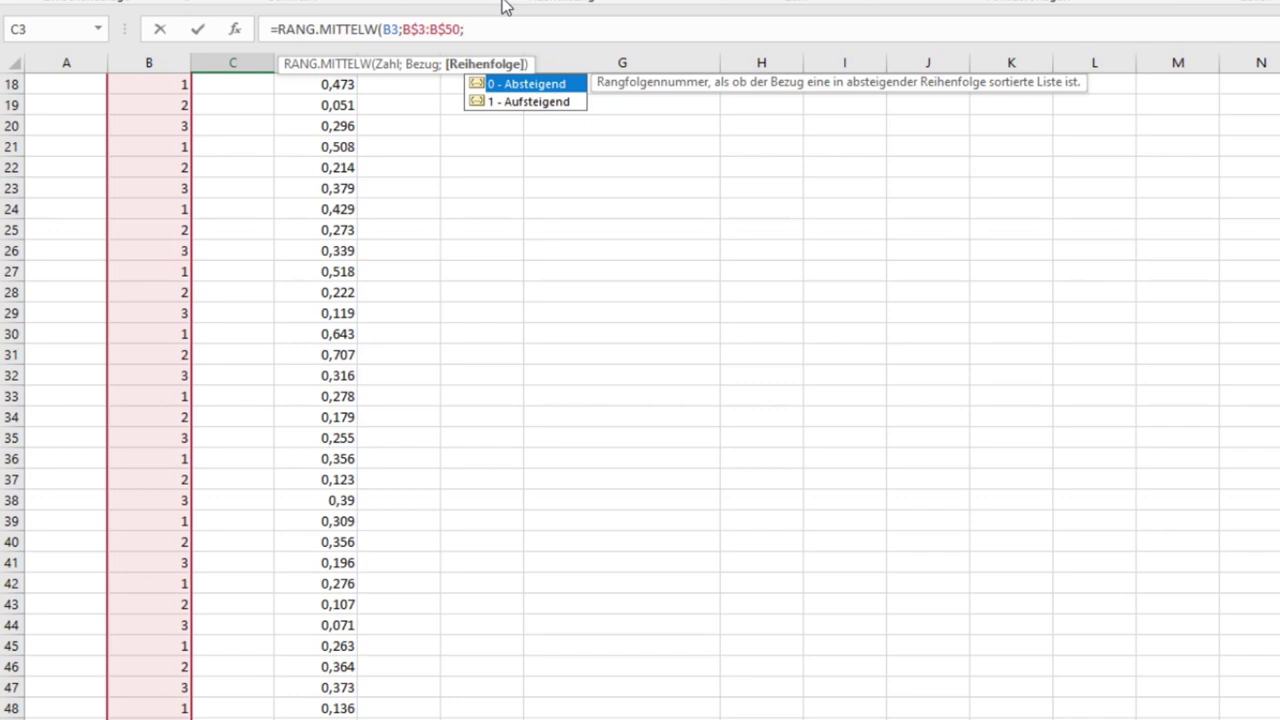
pyautogui.write('1')
pyautogui.write(')')
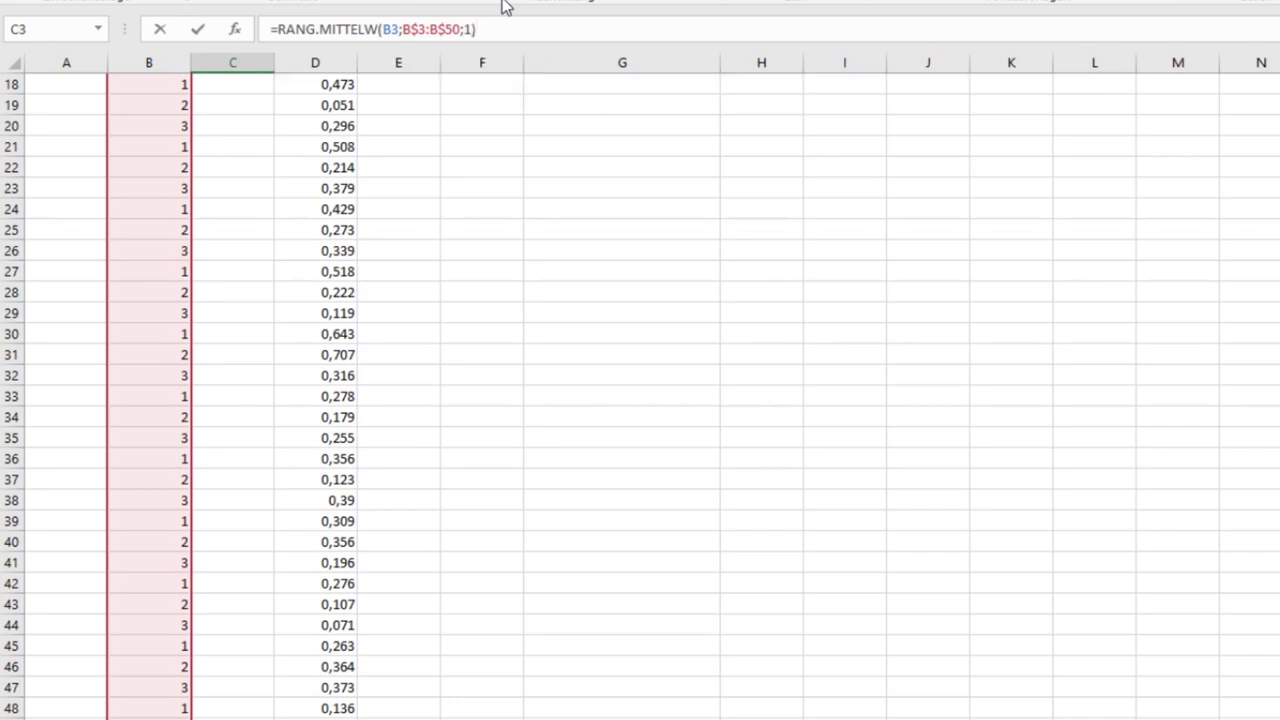
pyautogui.press('Return')
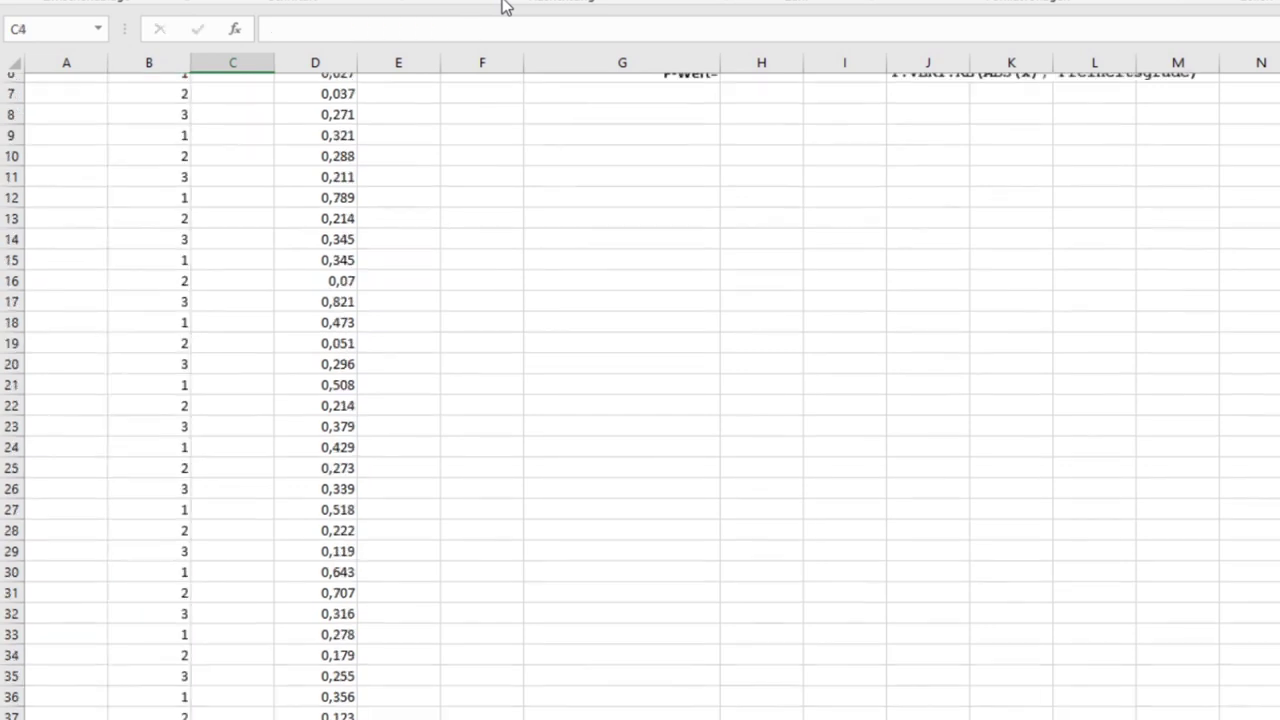
# - Fill the C3 rank formula down to C50, yielding K* ranks 8,5, 24,5 and 40,5
pyautogui.press('Up')
pyautogui.press('Up')
pyautogui.press('Down')
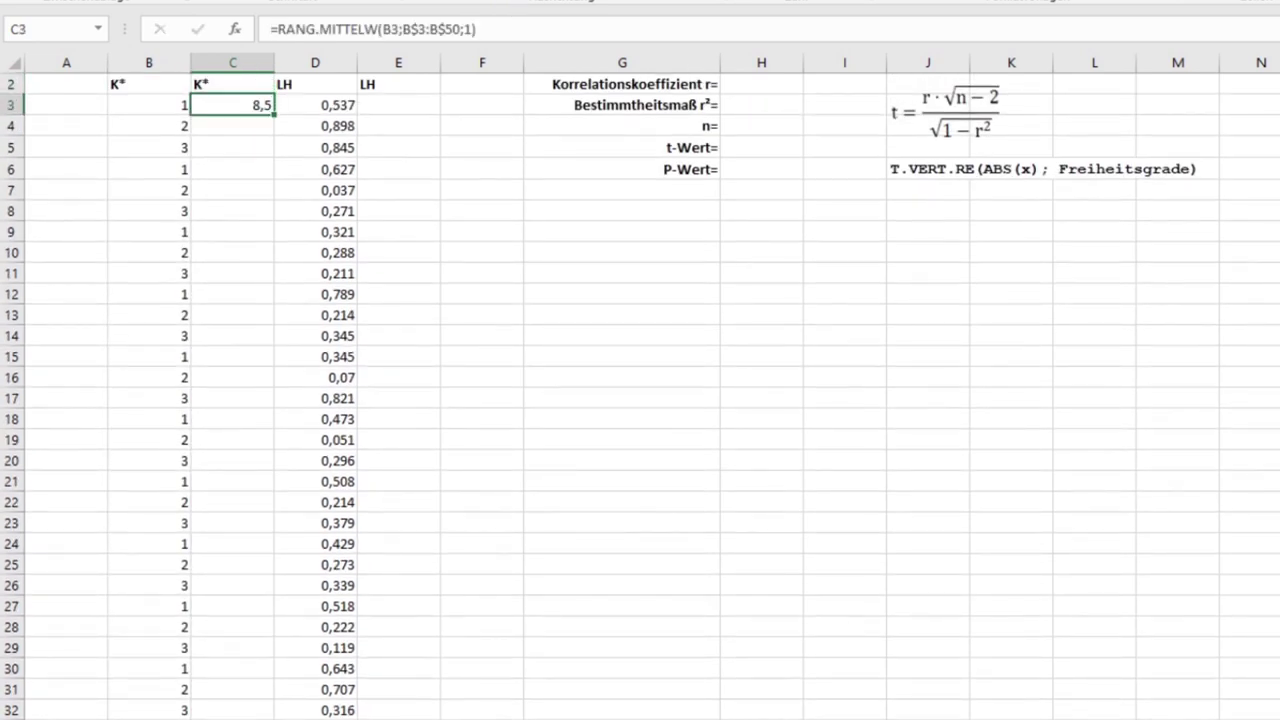
pyautogui.moveTo(275, 114); pyautogui.dragTo(270, 716)
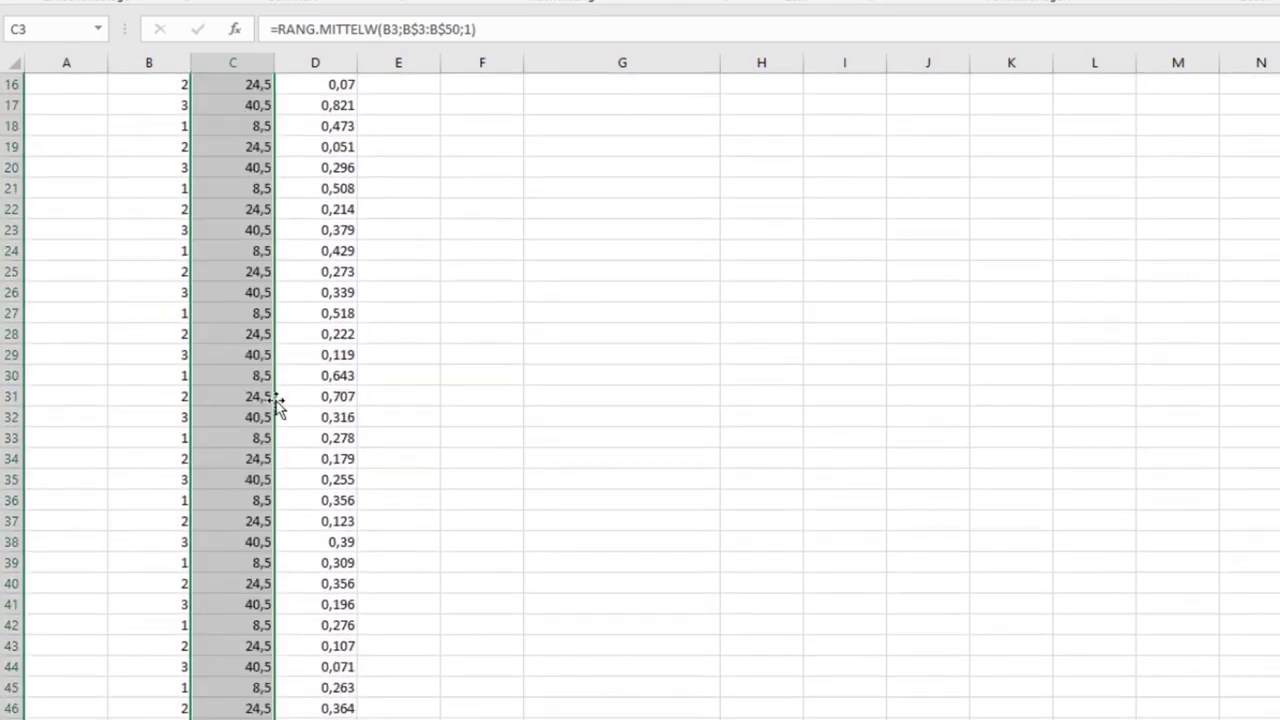
pyautogui.click(254, 358)
pyautogui.scroll(5, 256, 340)
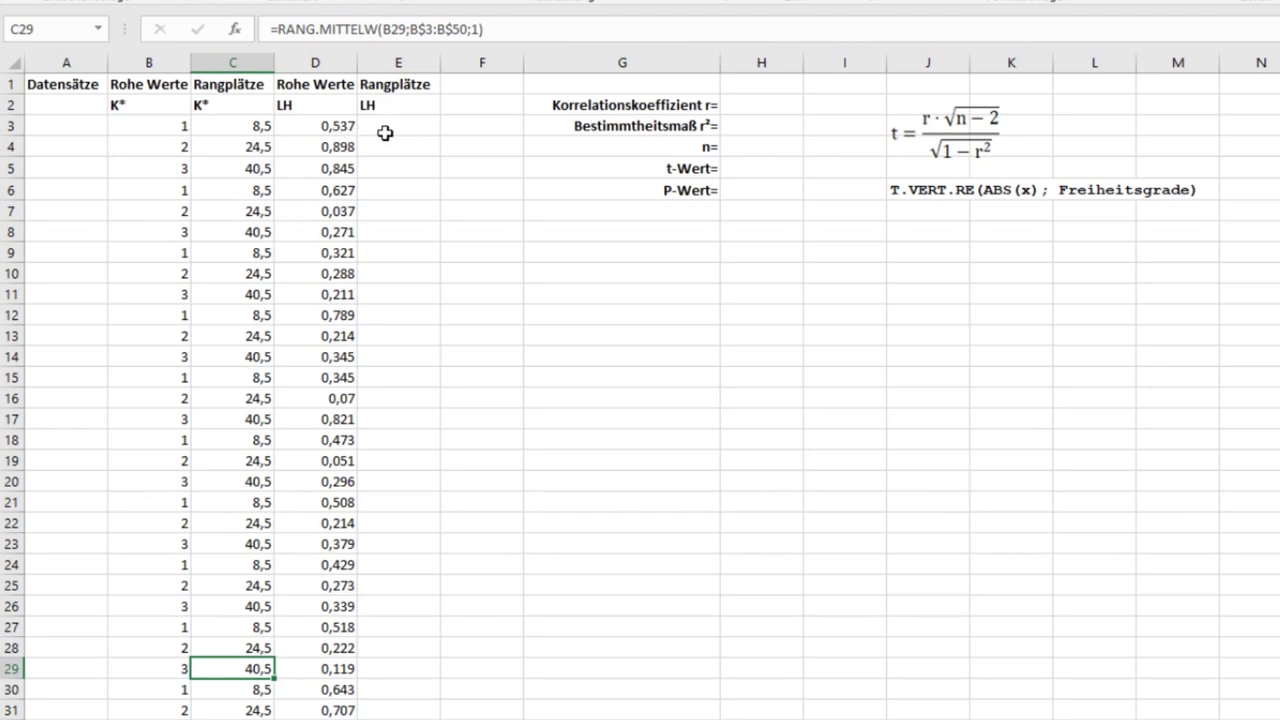
# - Copy C3's rank formula into E3 and change it to =RANG.MITTELW(D3;D$3:D$50;0), showing 8
pyautogui.click(243, 131)
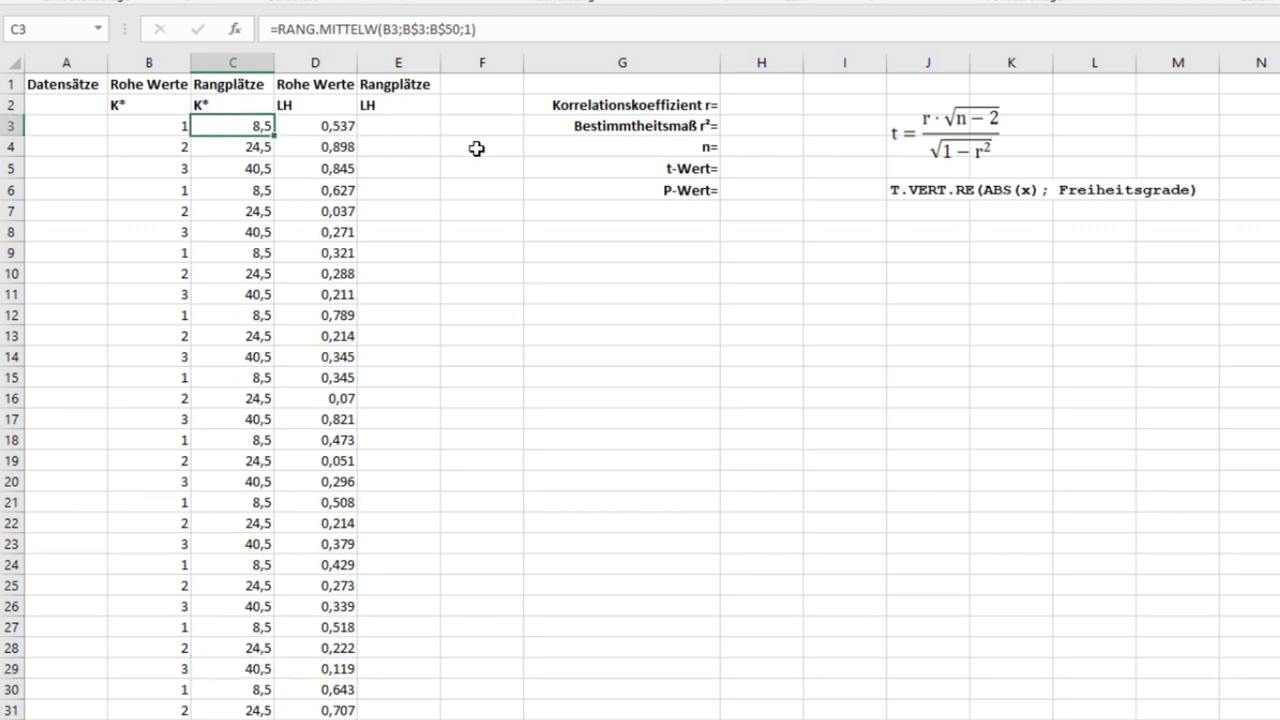
pyautogui.hotkey('ctrl', 'c')
pyautogui.press('Right')
pyautogui.press('Right')
pyautogui.hotkey('ctrl', 'v')
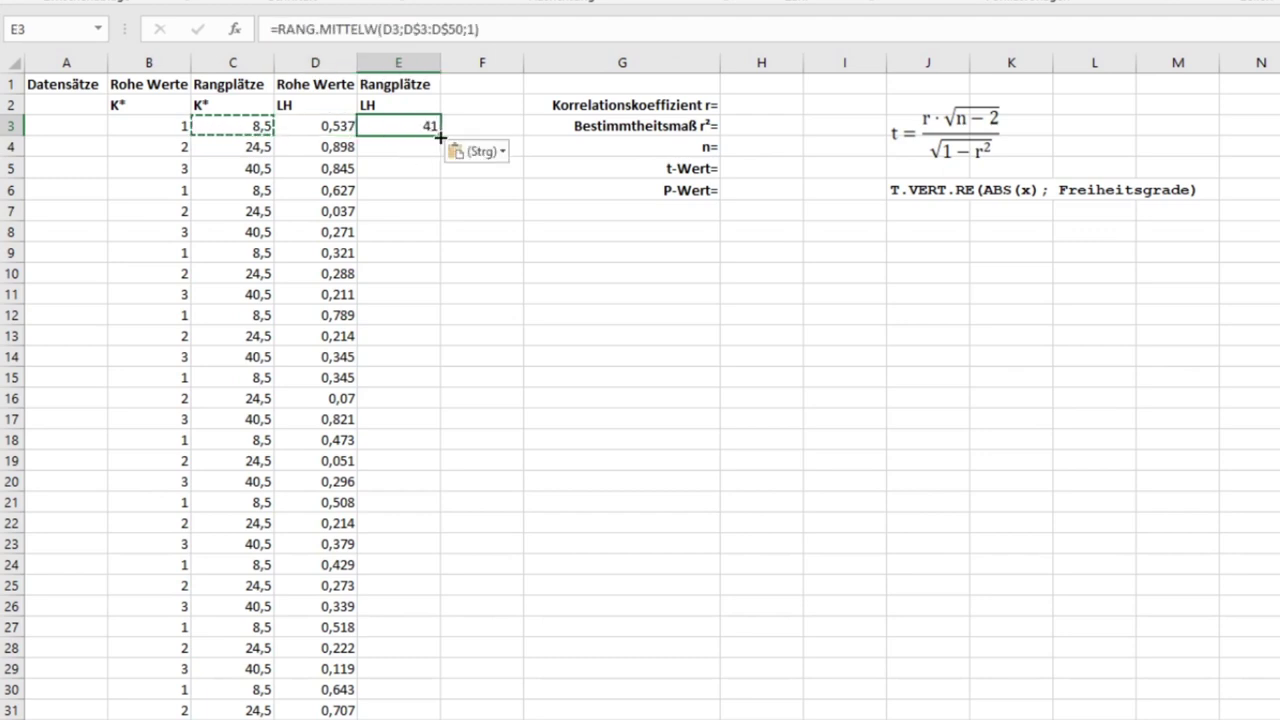
pyautogui.click(472, 29)
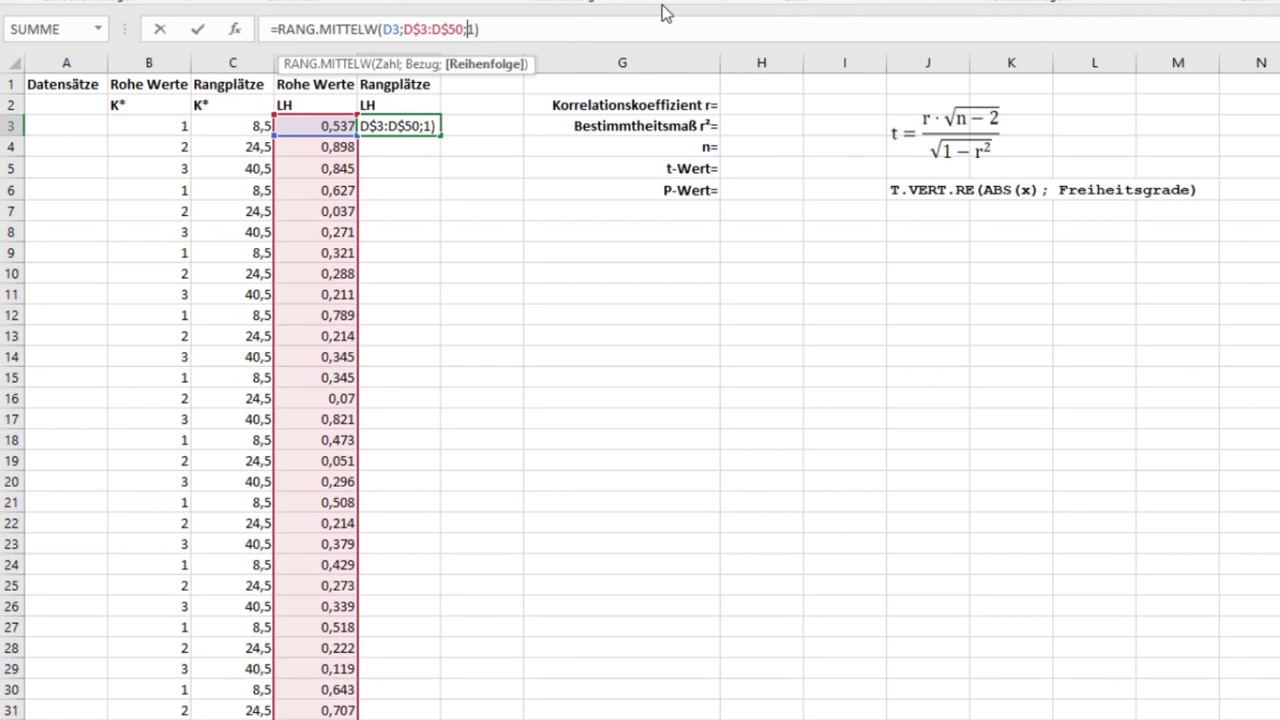
pyautogui.hotkey('shift', 'Left')
pyautogui.write('0')
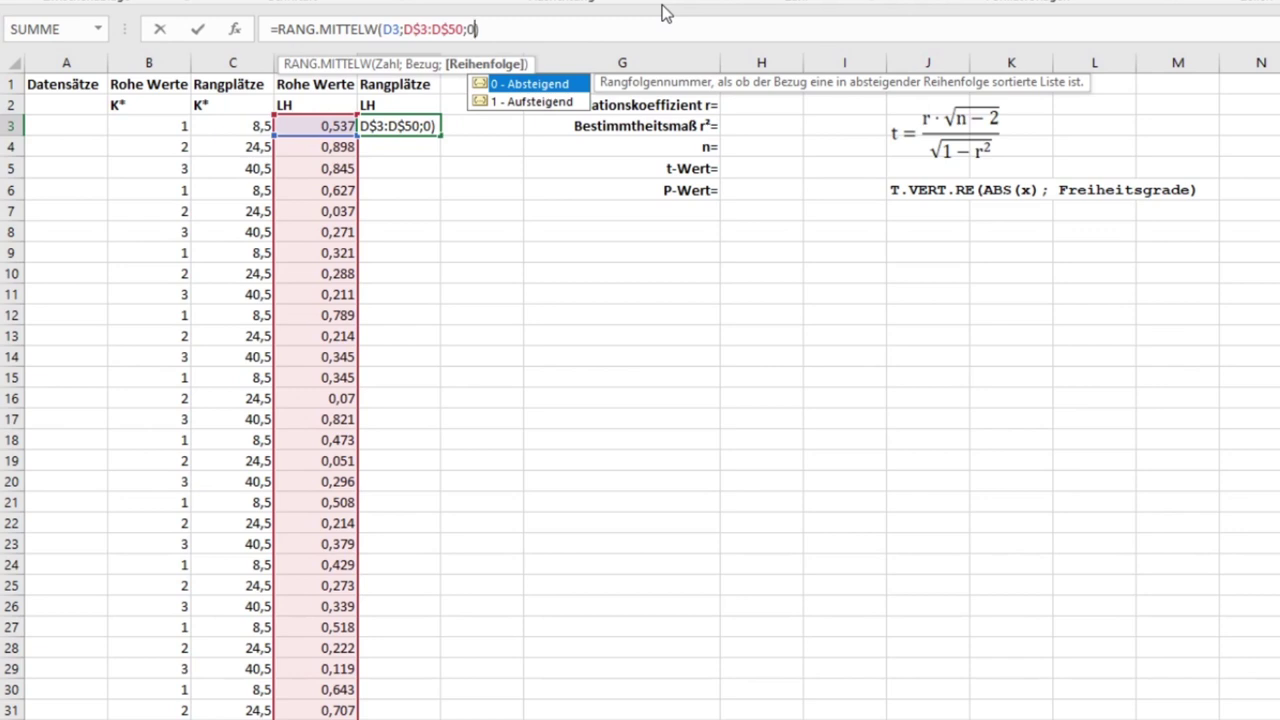
pyautogui.press('Right')
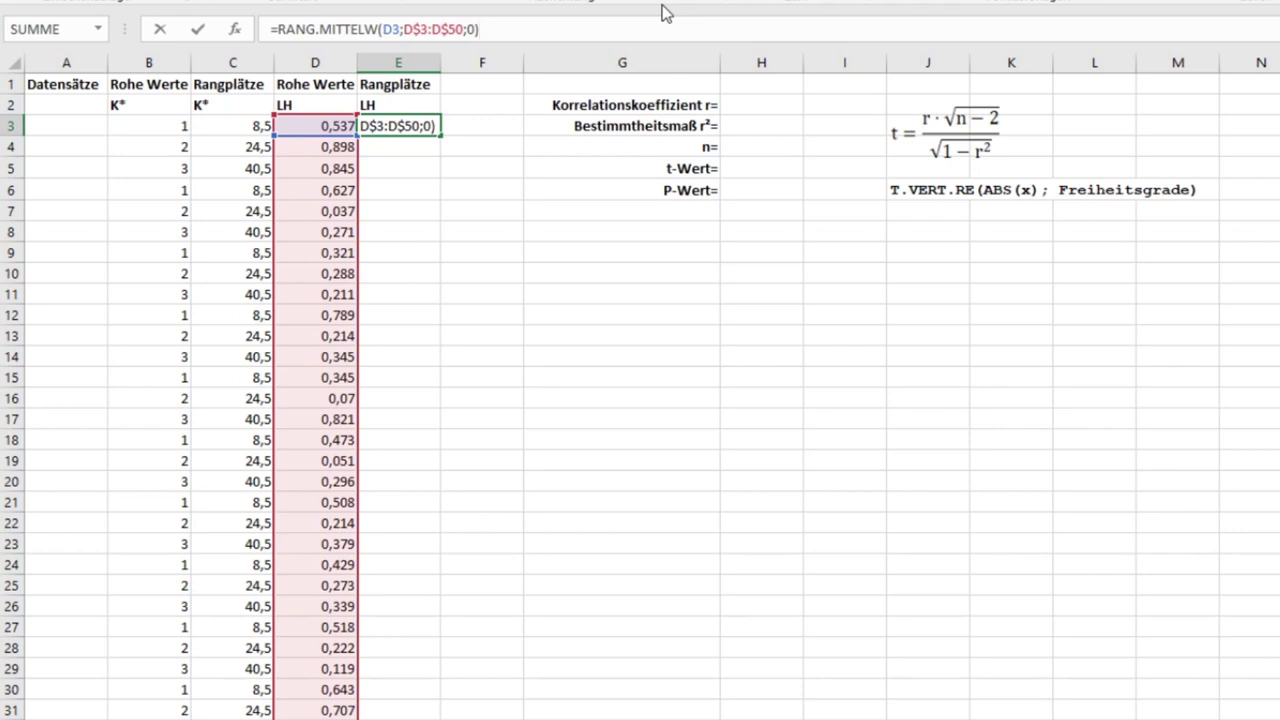
pyautogui.press('Return')
pyautogui.press('Up')
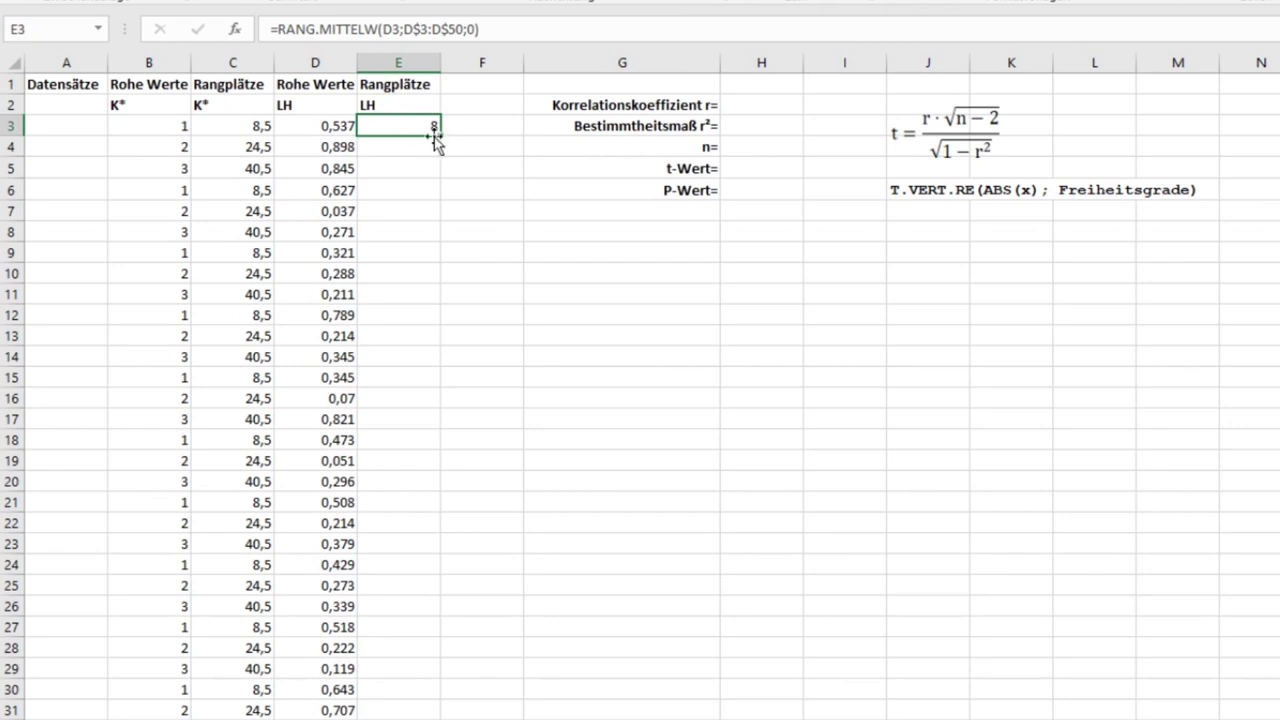
# - Fill the E3 LH rank formula down to E50, giving tied ranks like 19,5 and 34,5
pyautogui.moveTo(439, 134); pyautogui.dragTo(433, 718)
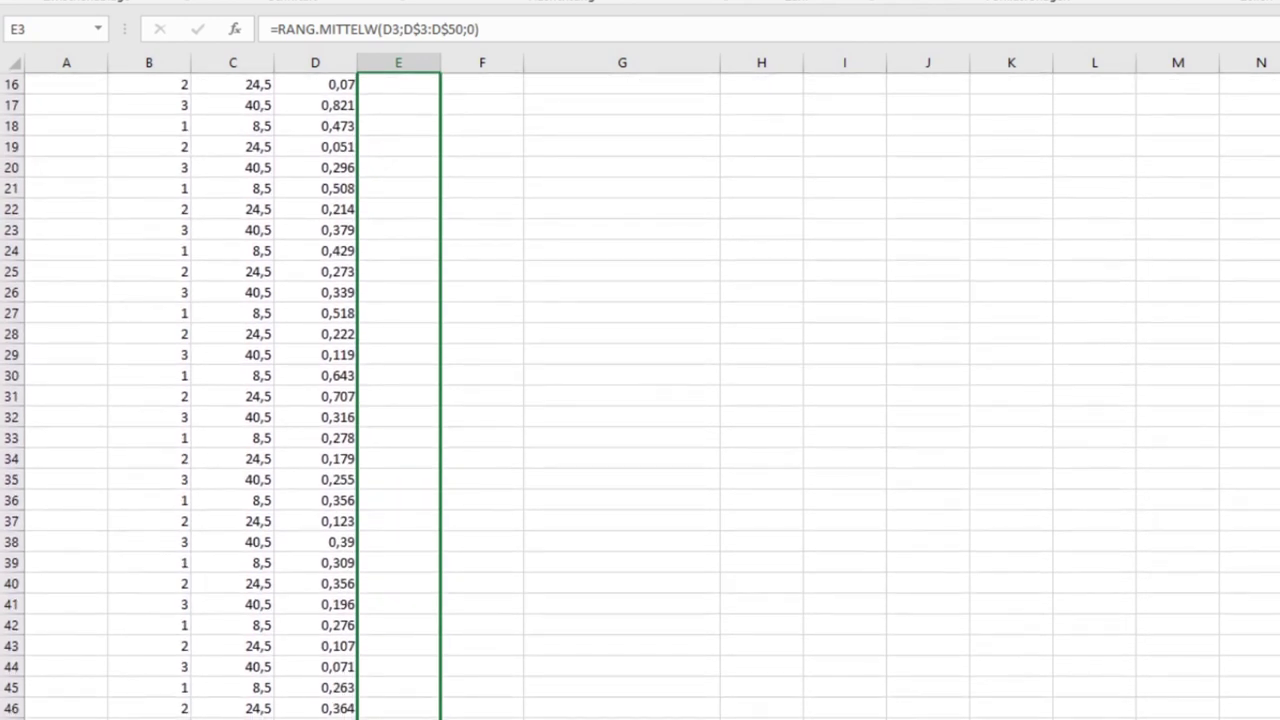
pyautogui.moveTo(433, 718); pyautogui.dragTo(433, 718)
pyautogui.click(416, 393)
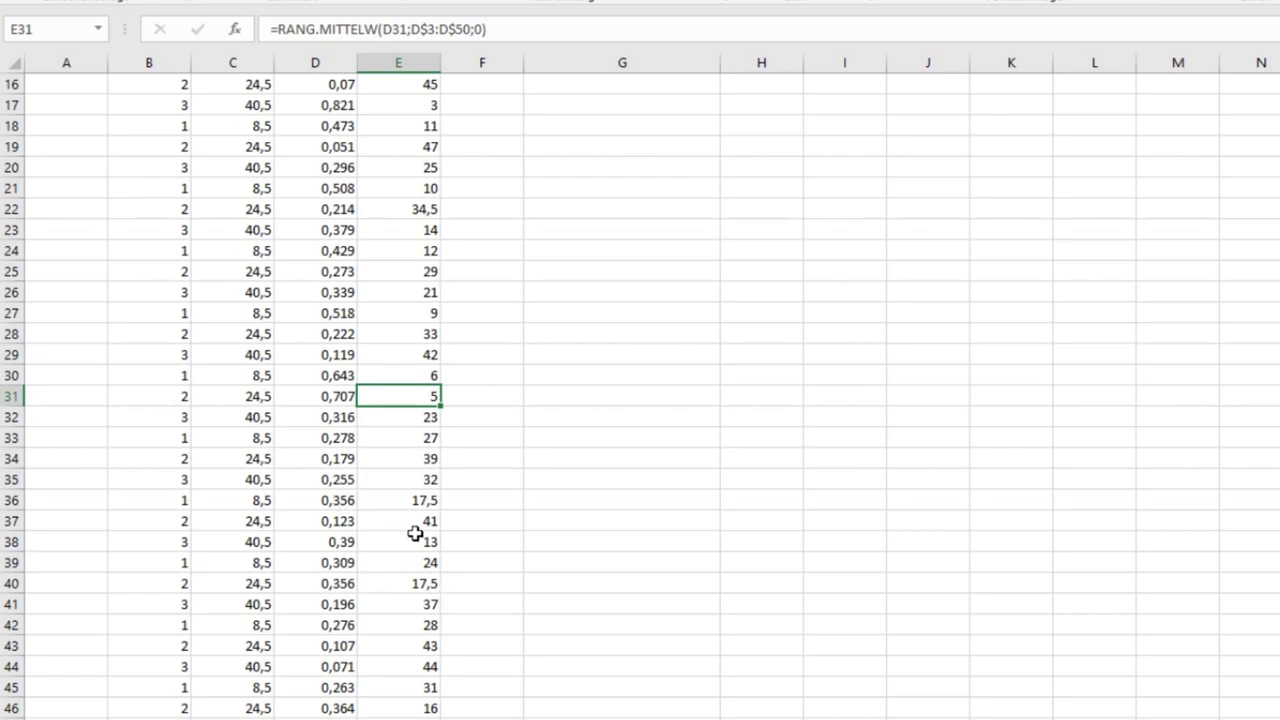
pyautogui.scroll(4, 415, 531)
pyautogui.scroll(2, 415, 531)
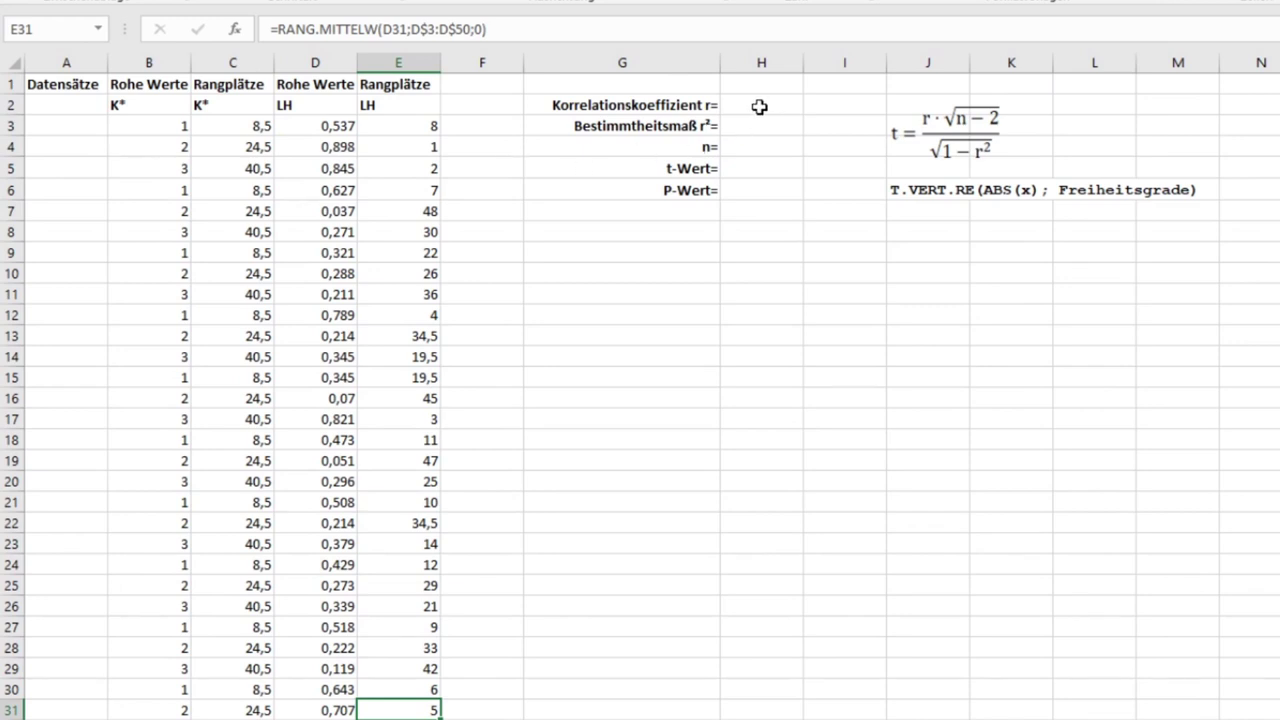
# - Enter =KORREL(C3:C50;E3:E50) in H2 (r = 0,233), then the p-value =T.VERT.RE(H5;H4-2) in H6
pyautogui.click(759, 107)
pyautogui.write('=KORE')
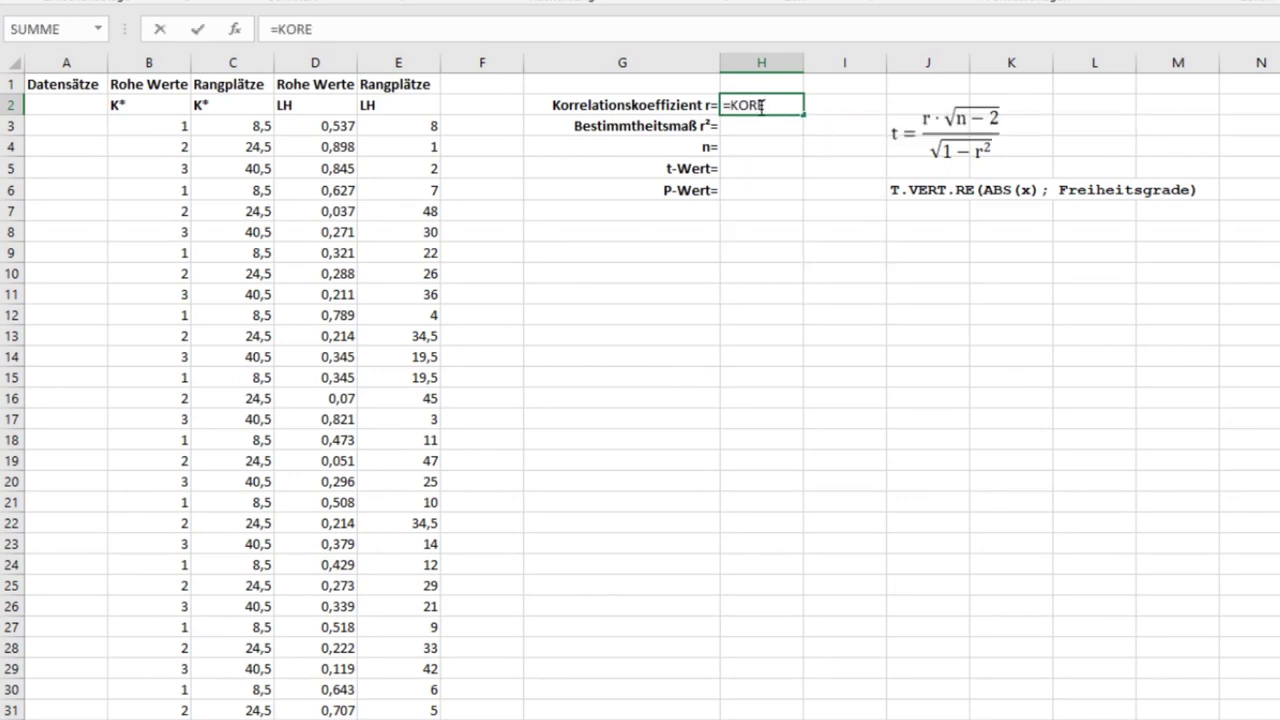
pyautogui.press('BackSpace')
pyautogui.write('REL(')
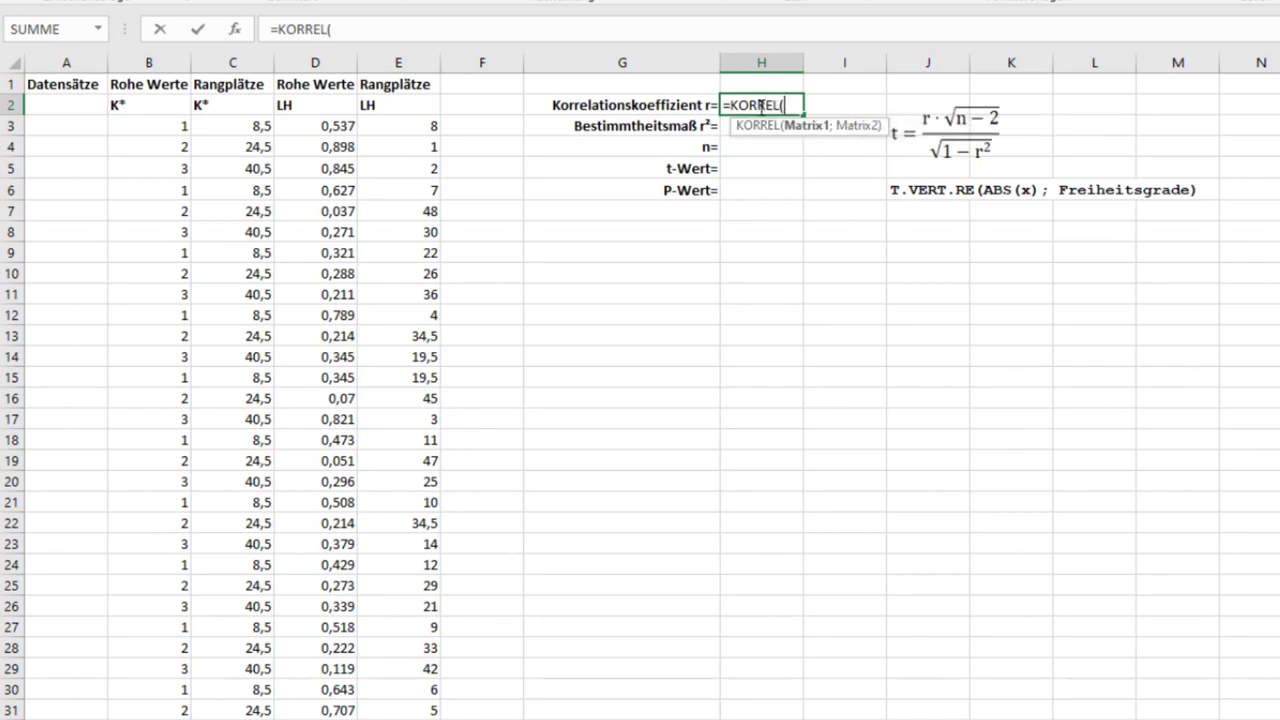
pyautogui.moveTo(246, 124)
pyautogui.mouseDown()
pyautogui.moveTo(315, 718)
pyautogui.moveTo(258, 708)
pyautogui.mouseUp()
pyautogui.write(';')
pyautogui.scroll(6, 214, 694)
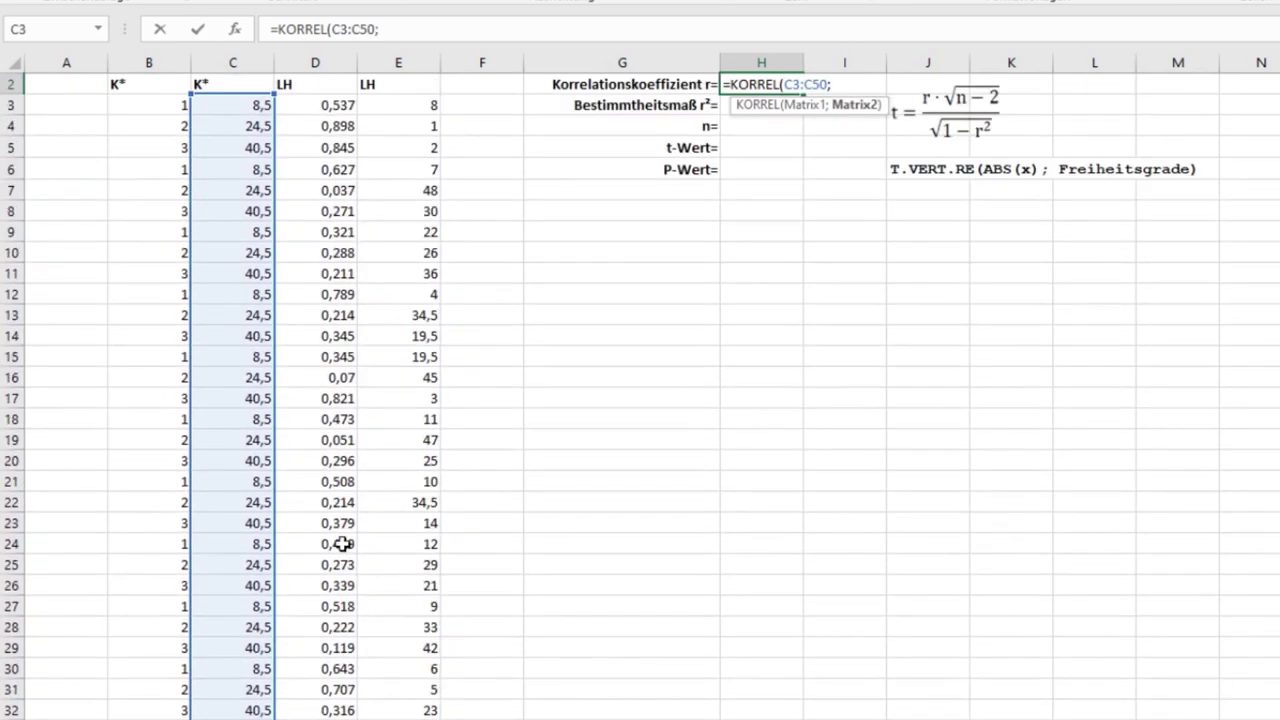
pyautogui.moveTo(407, 113); pyautogui.dragTo(400, 716)
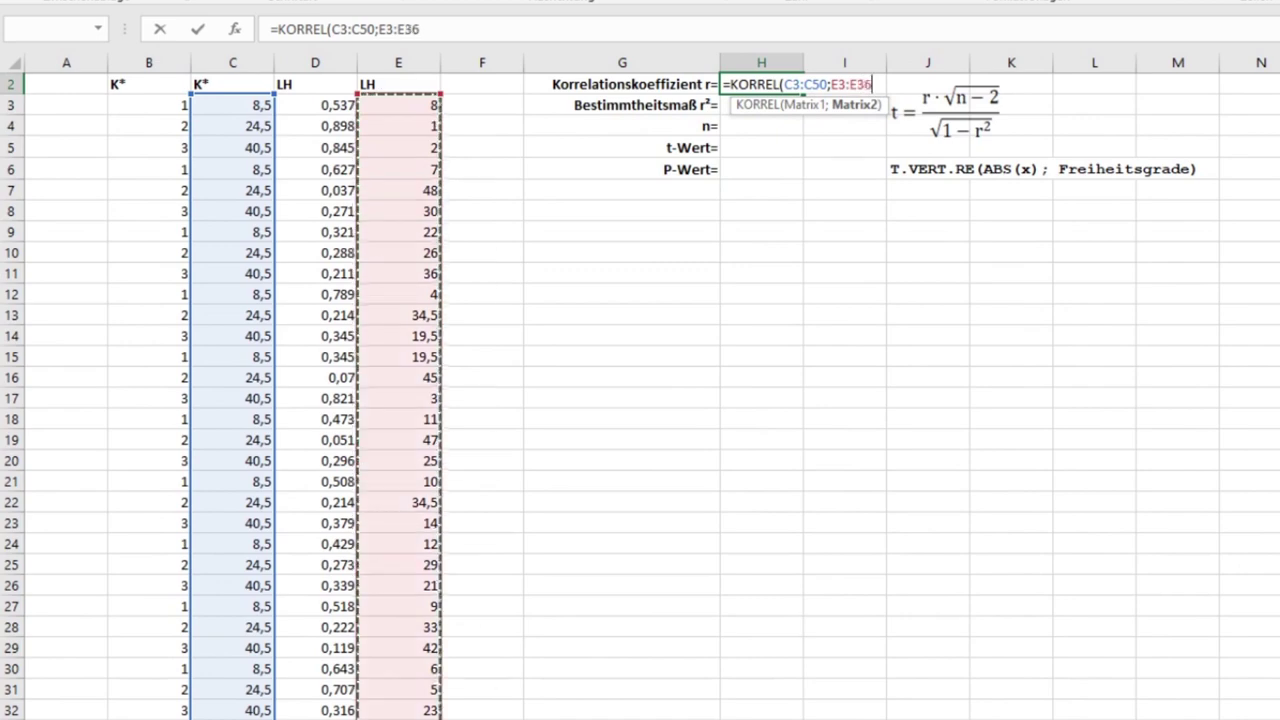
pyautogui.moveTo(400, 716); pyautogui.dragTo(400, 719)
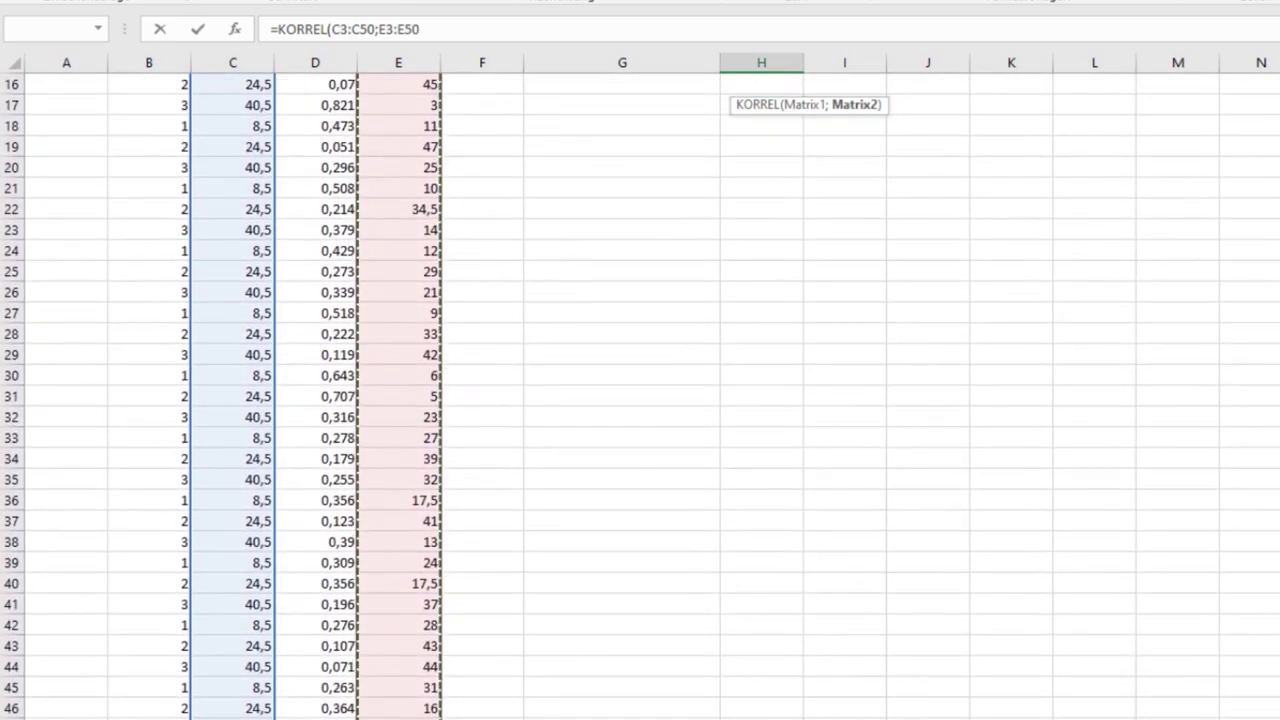
pyautogui.click(430, 29)
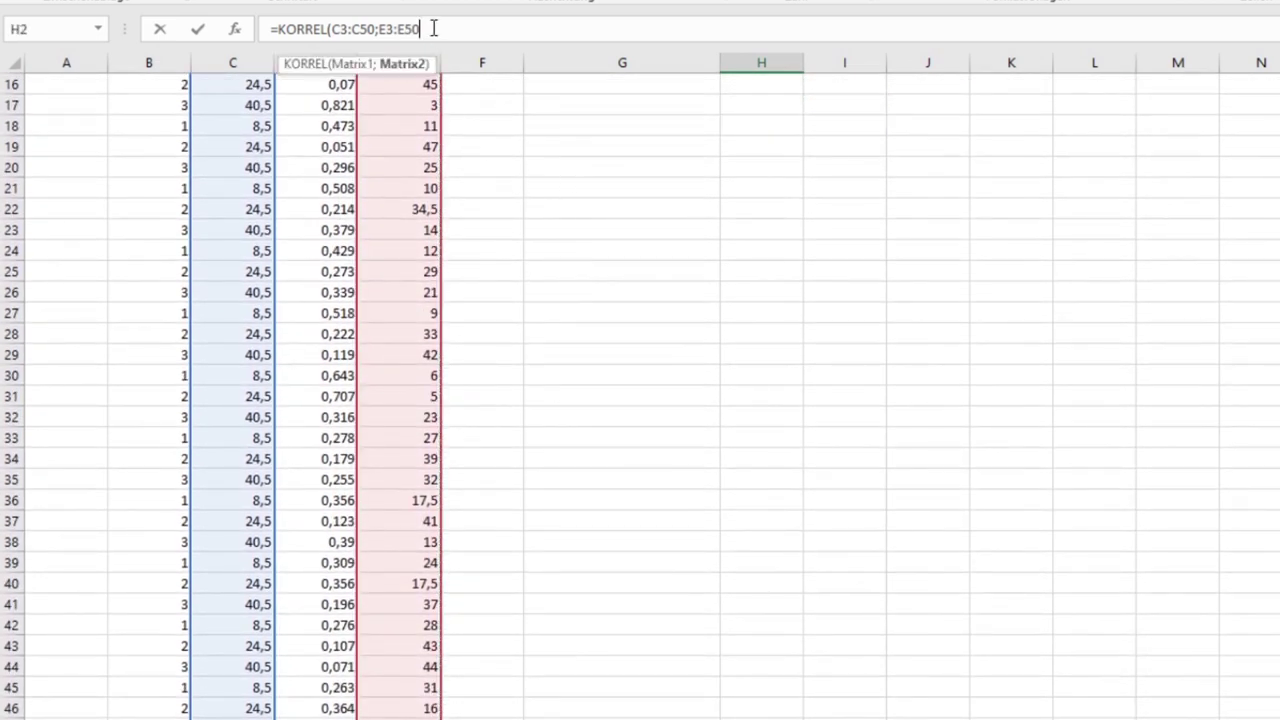
pyautogui.write(')')
pyautogui.press('Return')
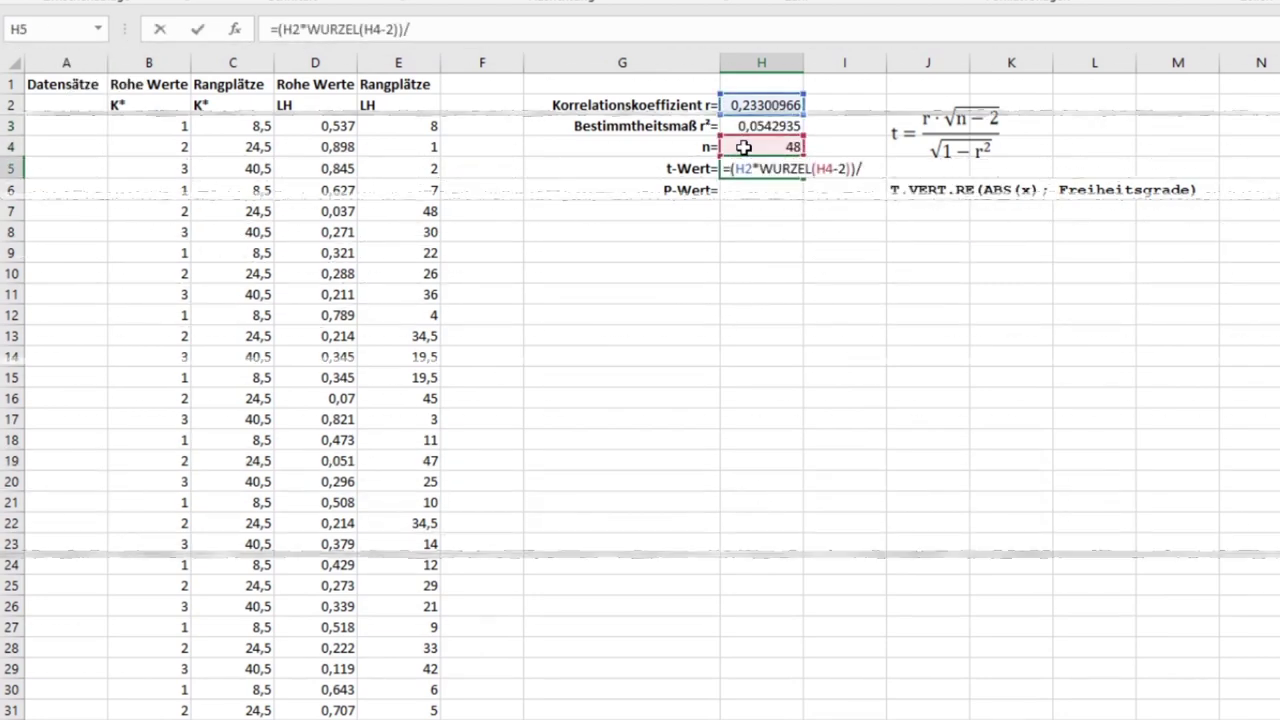
pyautogui.write('-2')
pyautogui.hotkey('ctrl', 'Return')
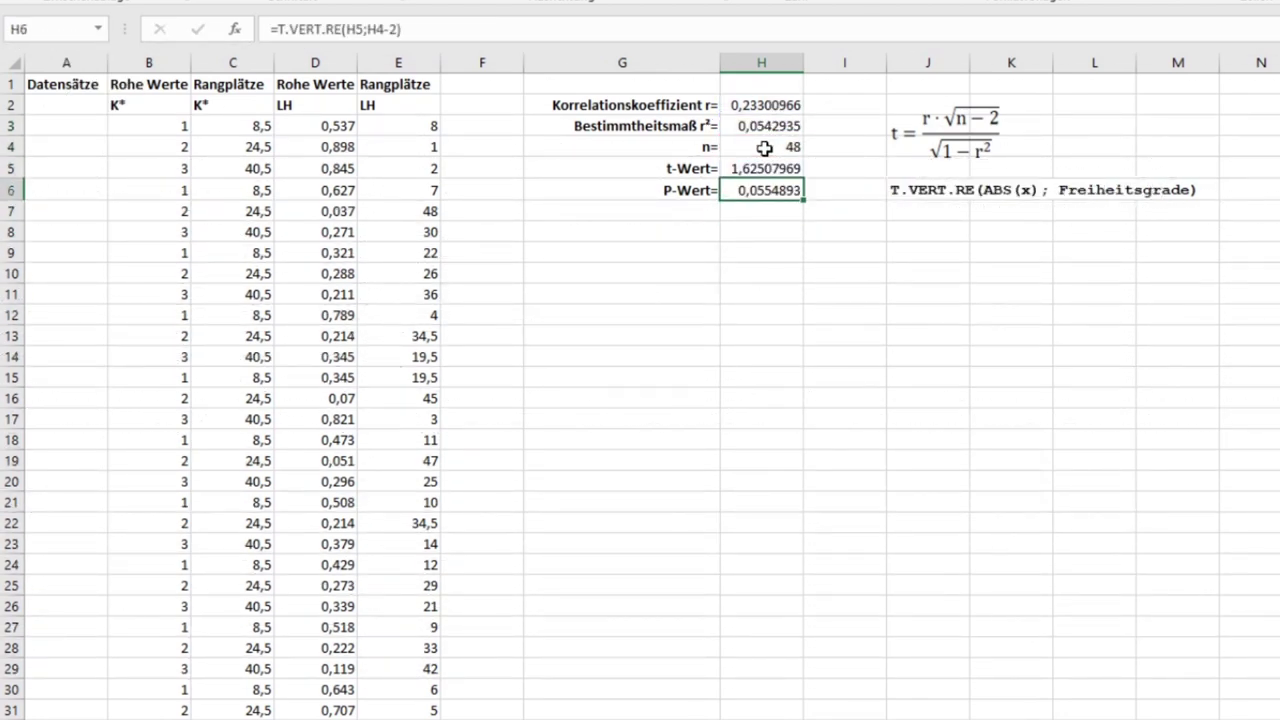